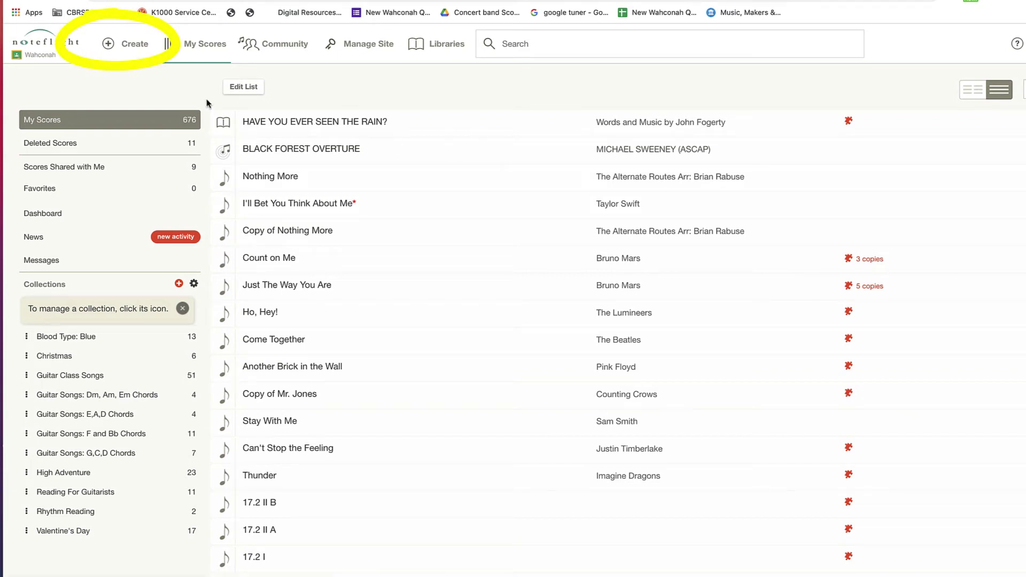
# Create a new blank score from the Guitar template
pyautogui.click(109, 38)
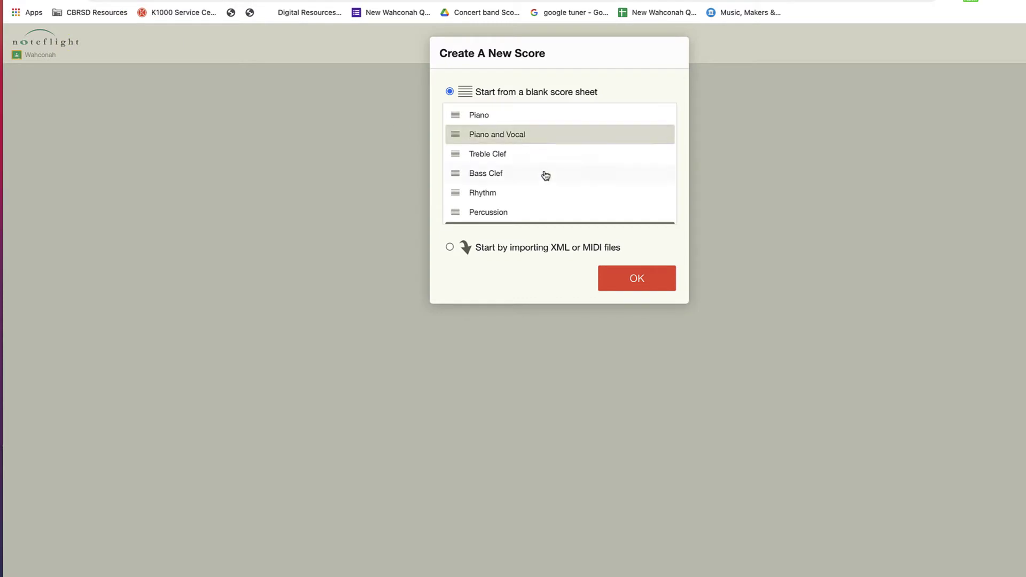
pyautogui.scroll(-3, 542, 174)
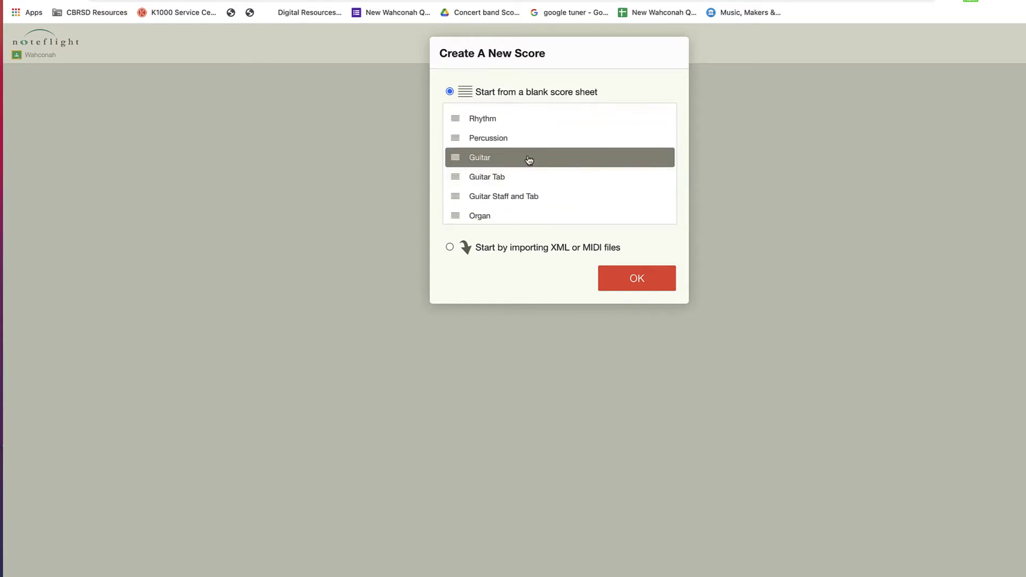
pyautogui.click(635, 278)
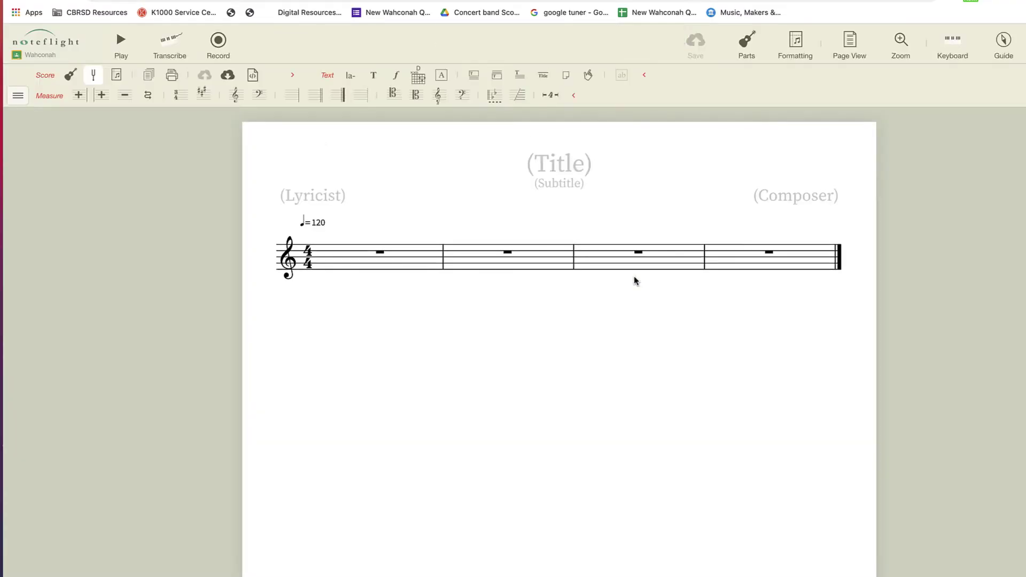
# Title the score 'Just The Way You Are' and enter Bruno Mars as composer
pyautogui.click(560, 160)
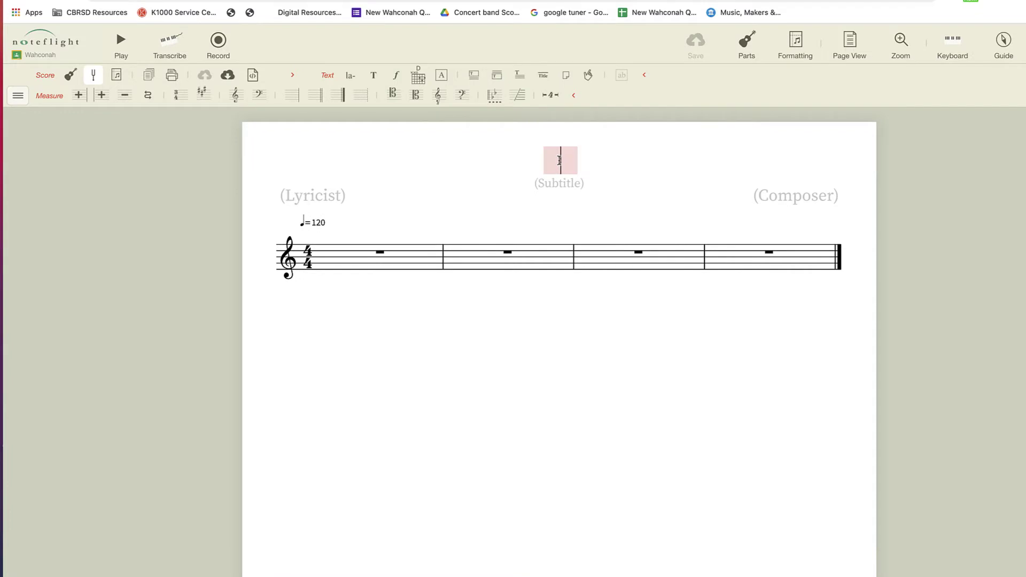
pyautogui.write('Just The Way You Are')
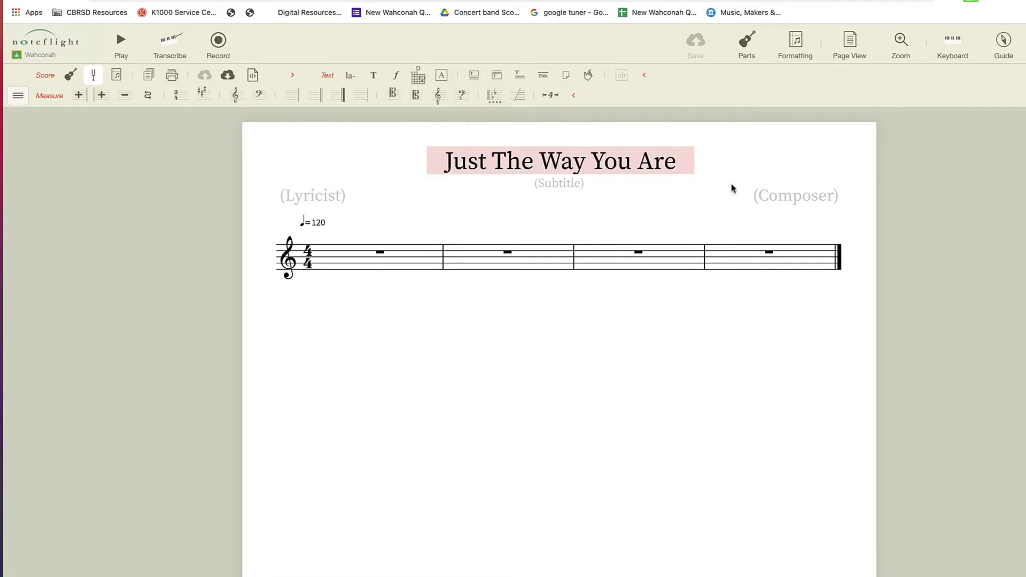
pyautogui.click(786, 204)
pyautogui.write('Brun')
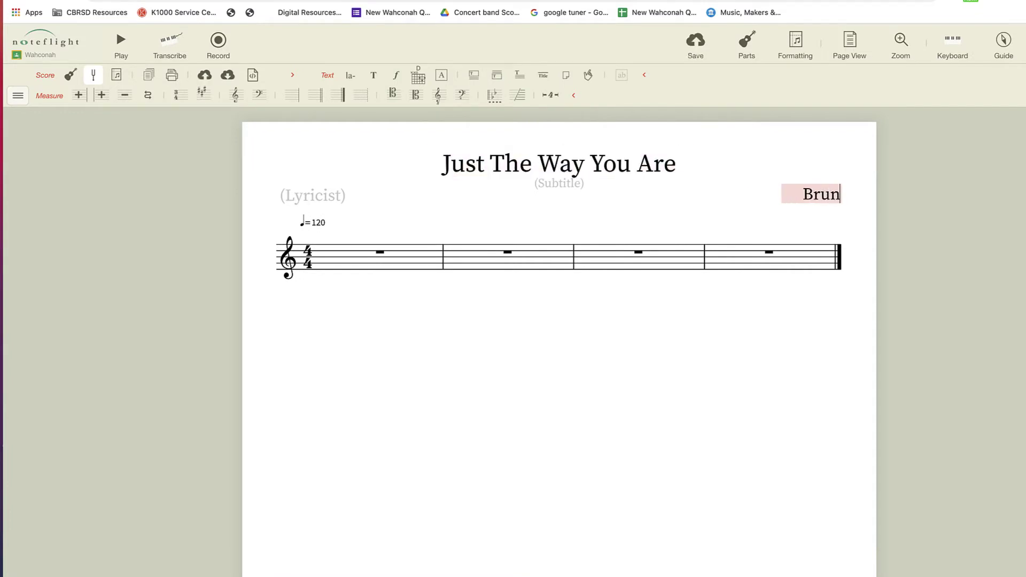
pyautogui.write('o Mars')
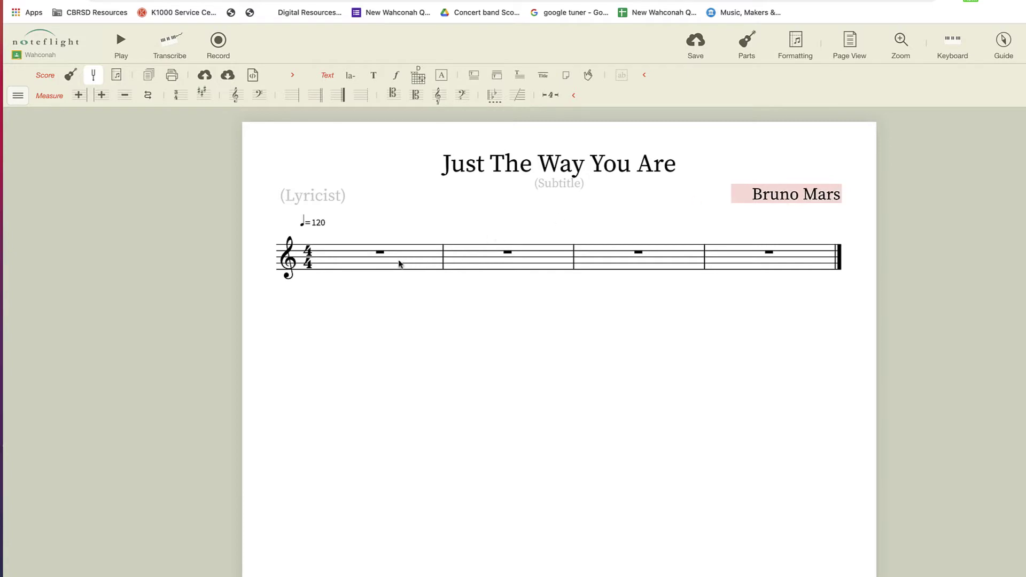
# Fill measures 1–8 with quarter notes, two measures each of F, D, C and A
pyautogui.click(348, 269)
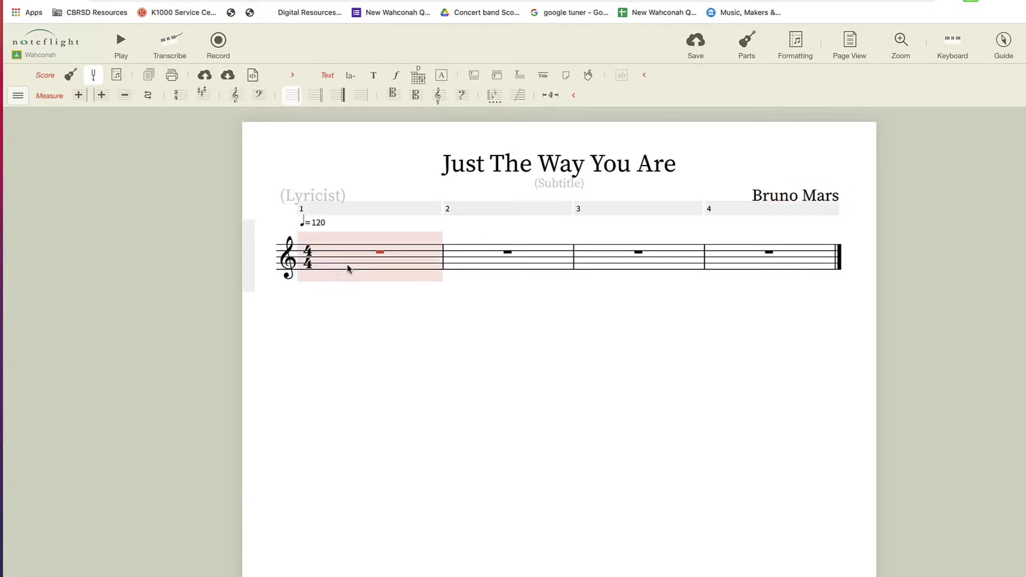
pyautogui.press('f')
pyautogui.press('f')
pyautogui.press('f')
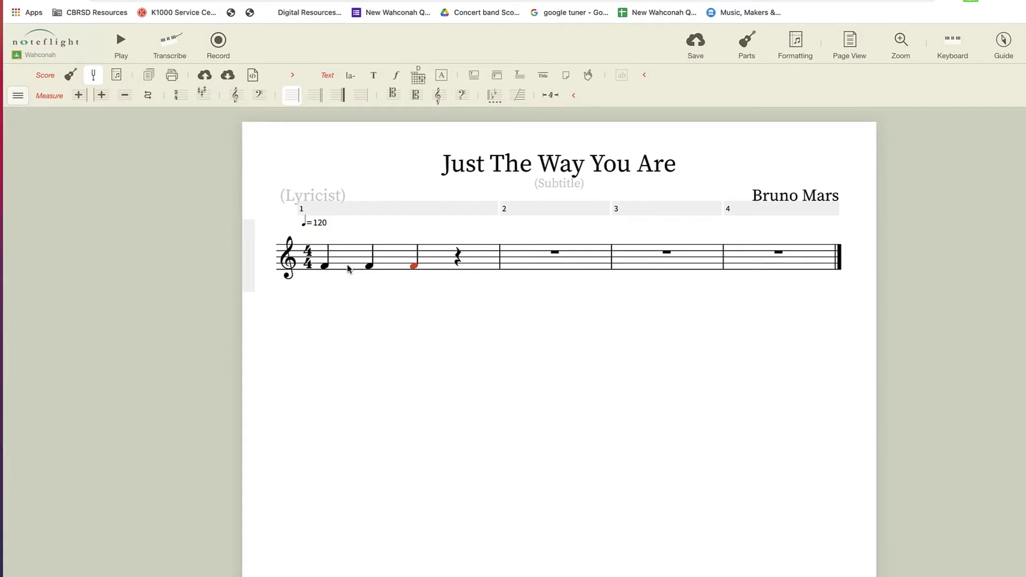
pyautogui.press('f')
pyautogui.press('f')
pyautogui.press('f')
pyautogui.press('f')
pyautogui.press('f')
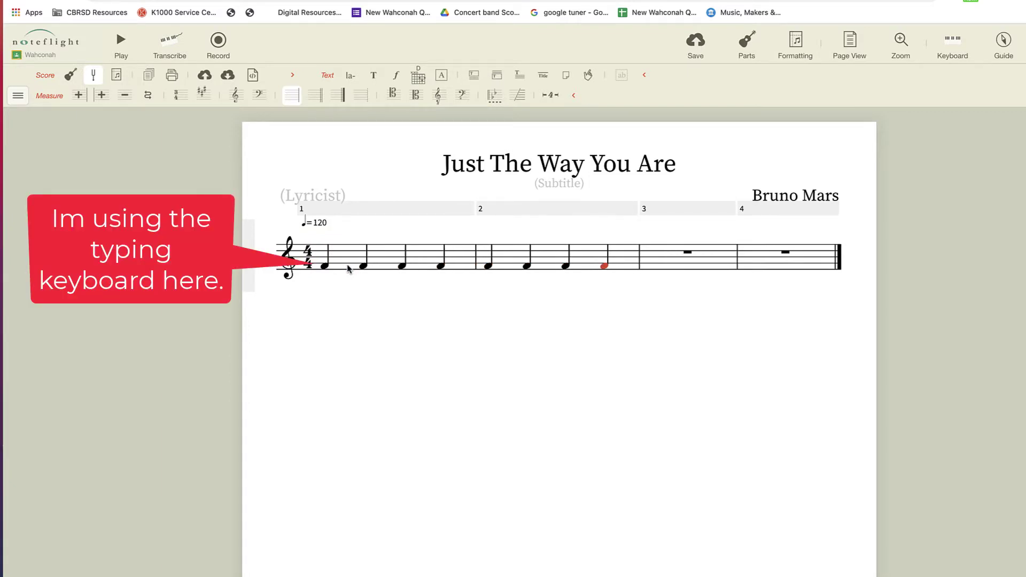
pyautogui.press('d')
pyautogui.press('d')
pyautogui.press('d')
pyautogui.press('d')
pyautogui.press('d')
pyautogui.press('d')
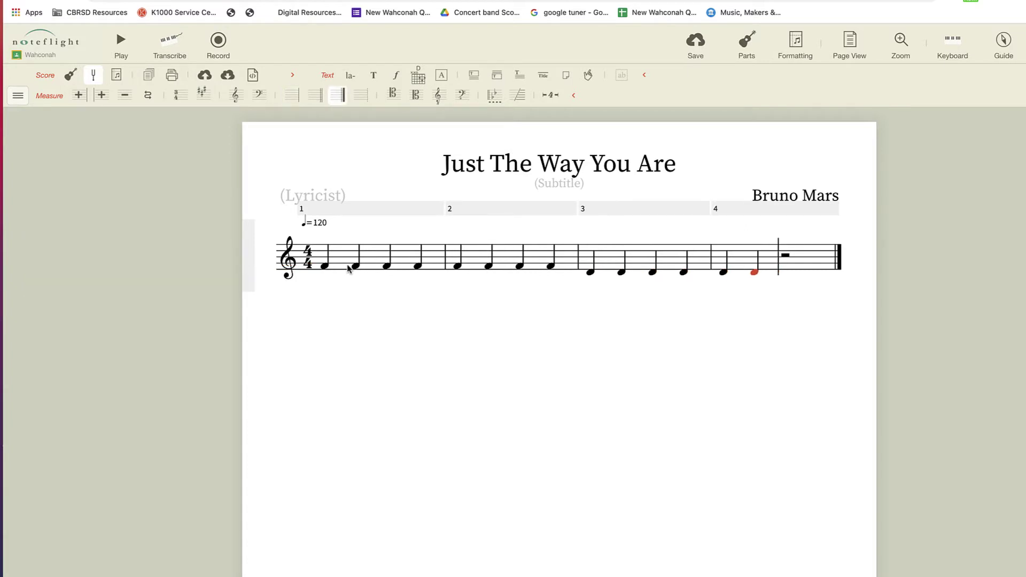
pyautogui.press('d')
pyautogui.press('d')
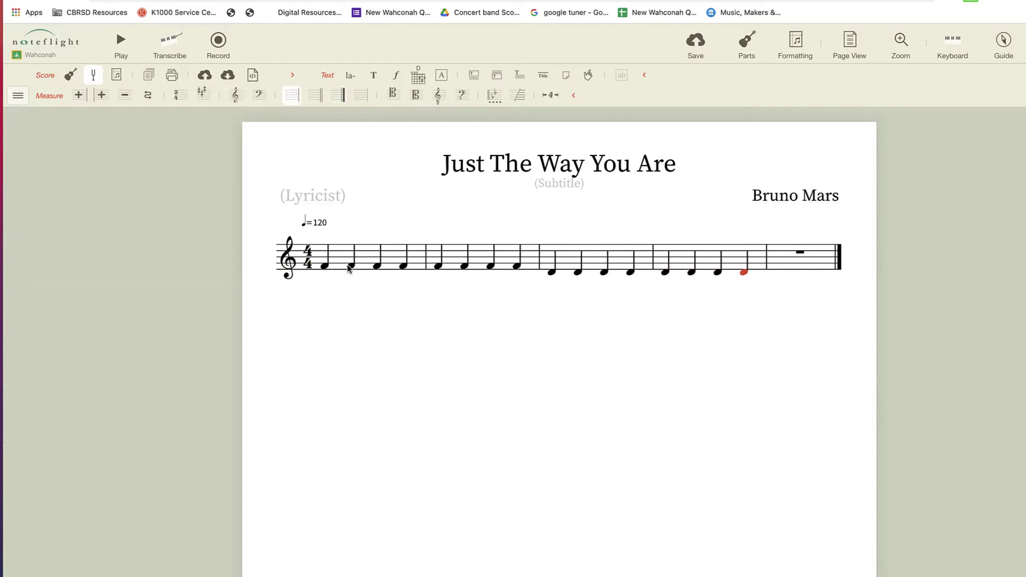
pyautogui.press('c')
pyautogui.press('c')
pyautogui.press('c')
pyautogui.press('c')
pyautogui.press('c')
pyautogui.press('c')
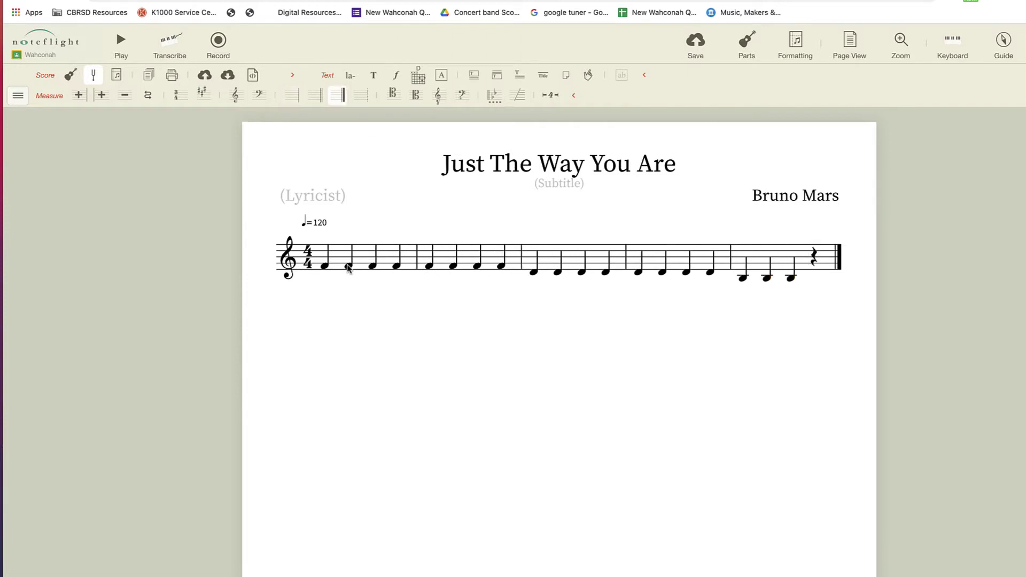
pyautogui.press('c')
pyautogui.press('c')
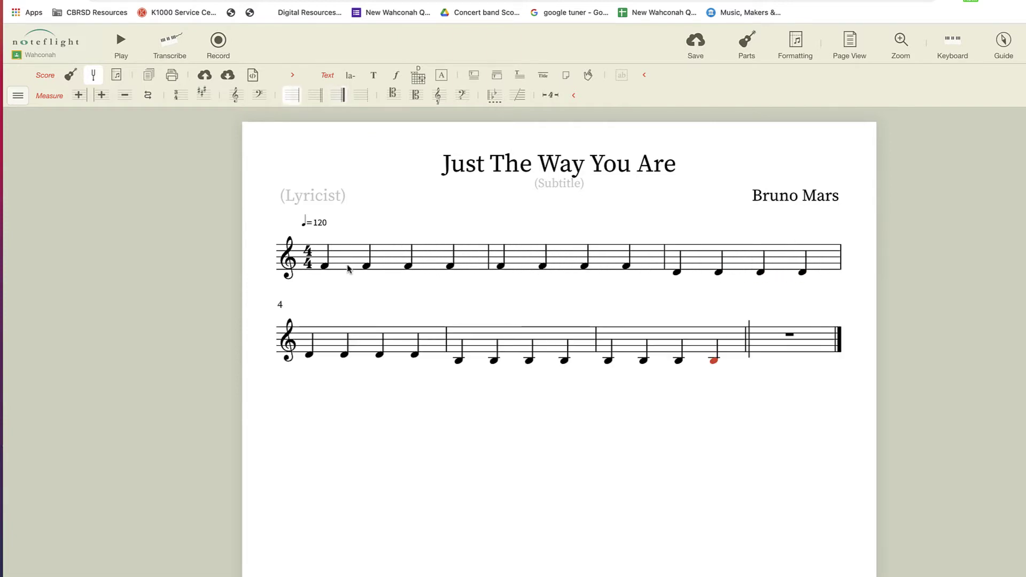
pyautogui.press('a')
pyautogui.press('a')
pyautogui.press('a')
pyautogui.press('a')
pyautogui.press('a')
pyautogui.press('a')
pyautogui.press('a')
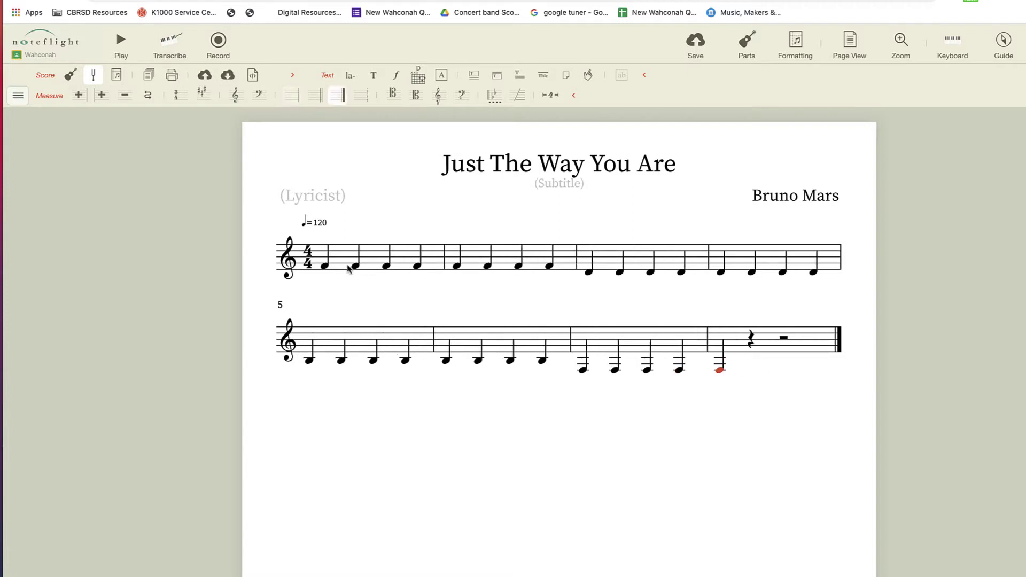
pyautogui.press('a')
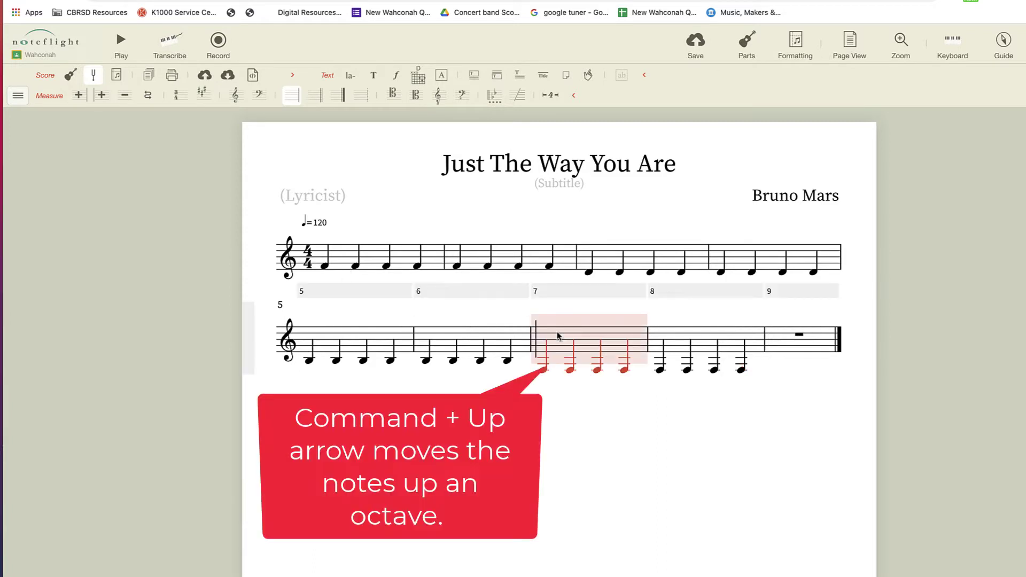
# Raise the A notes in measures 7–8 up an octave
pyautogui.click(587, 338)
pyautogui.keyDown('shift'); pyautogui.click(711, 342); pyautogui.keyUp('shift')
pyautogui.press('super+Up')
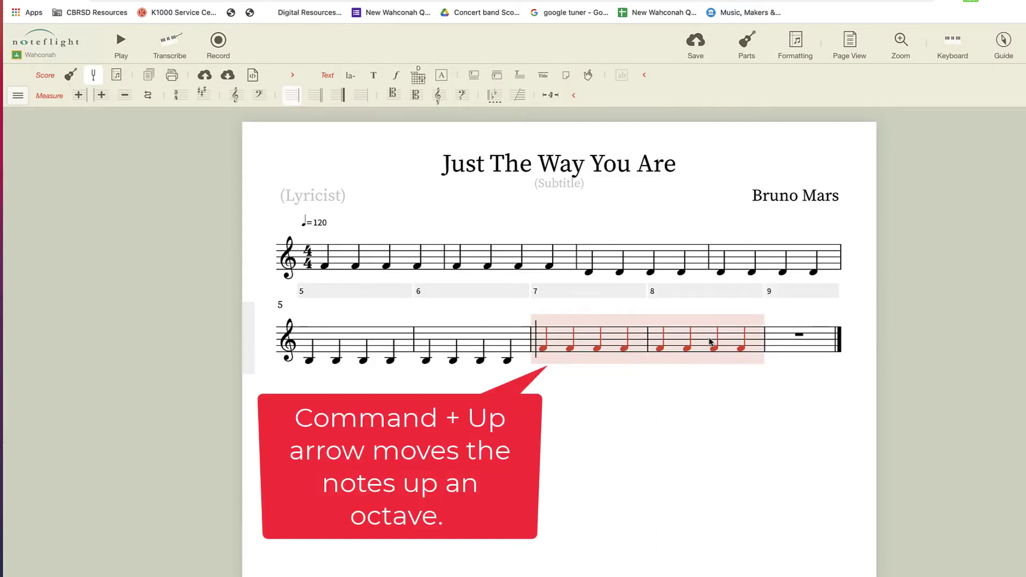
pyautogui.click(332, 270)
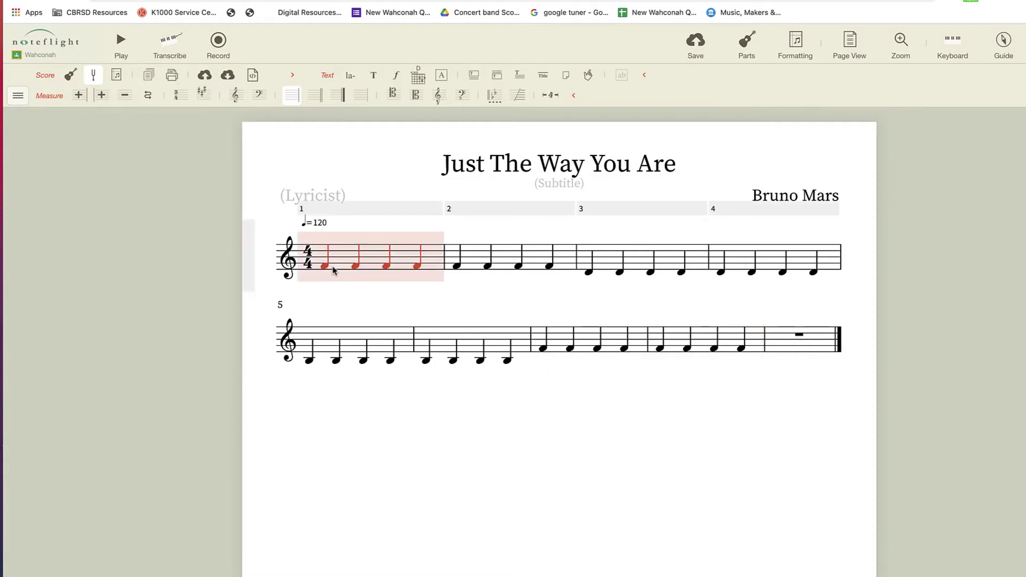
# Add an F chord symbol with diagram above measure 1 and delete the tempo marking
pyautogui.click(333, 270)
pyautogui.press('k')
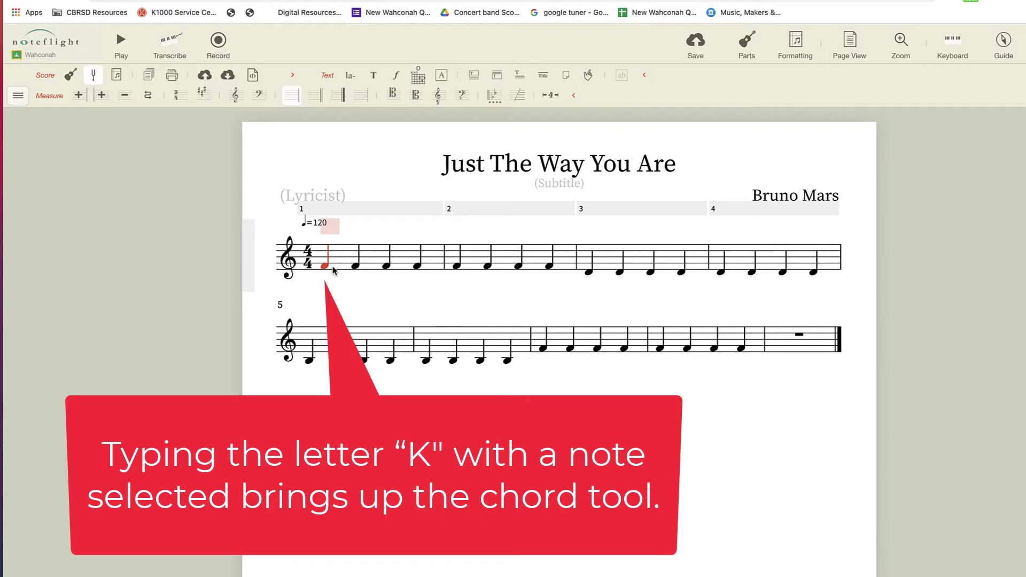
pyautogui.write('F')
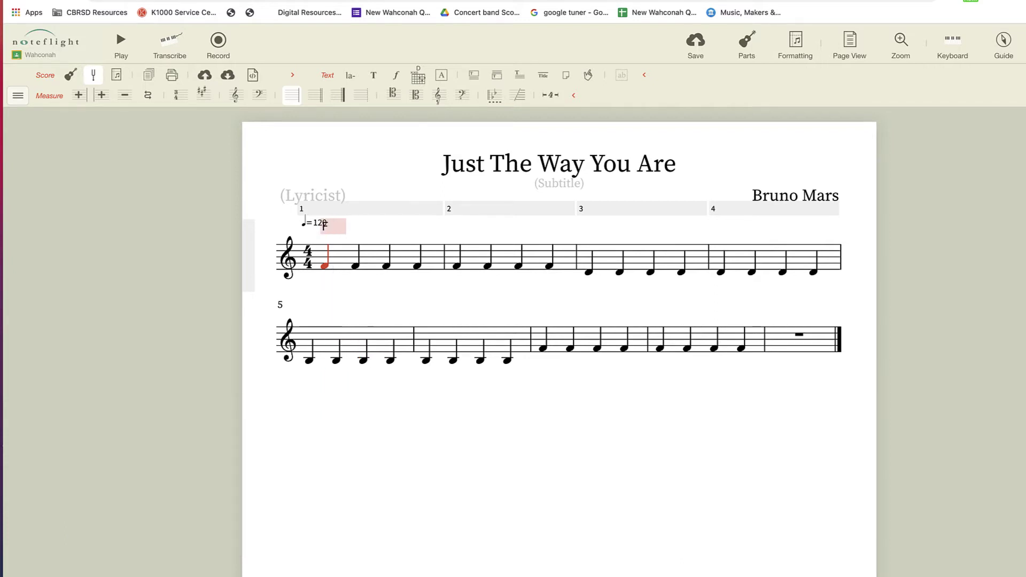
pyautogui.press('Return')
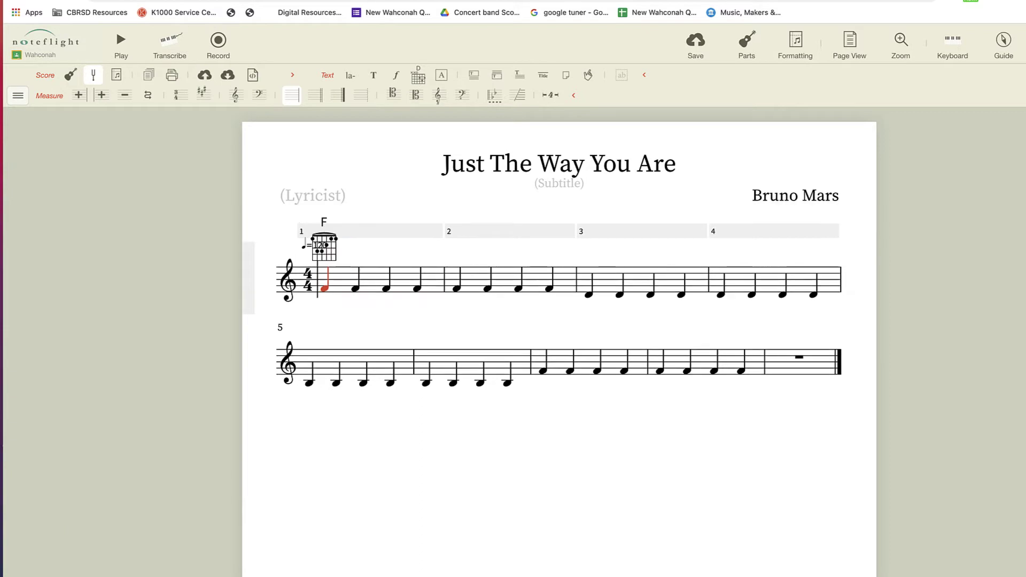
pyautogui.click(304, 246)
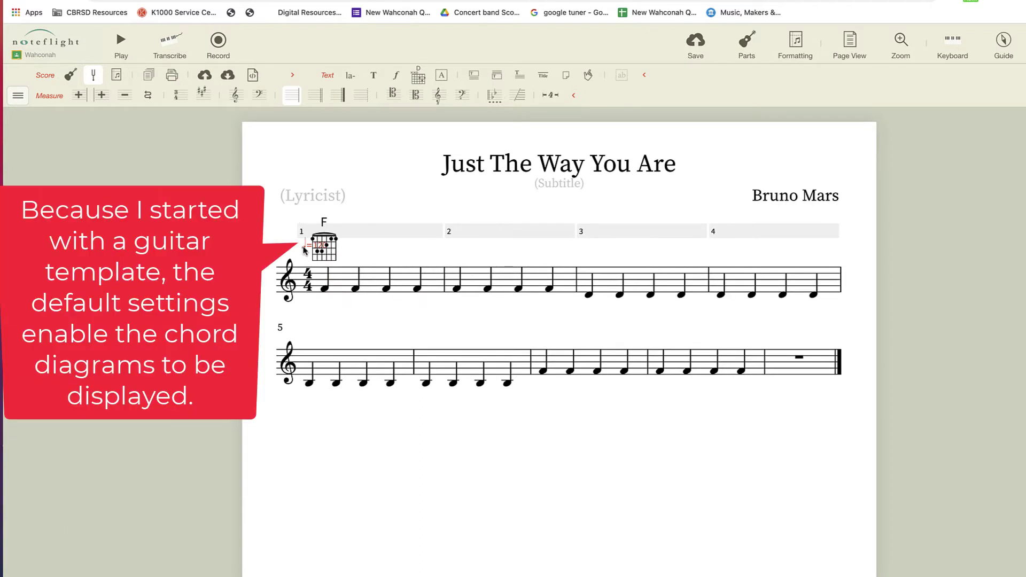
pyautogui.press('Delete')
# Add a Dm chord symbol with guitar diagram above measure 3
pyautogui.click(588, 295)
pyautogui.hotkey('ctrl', 'k')
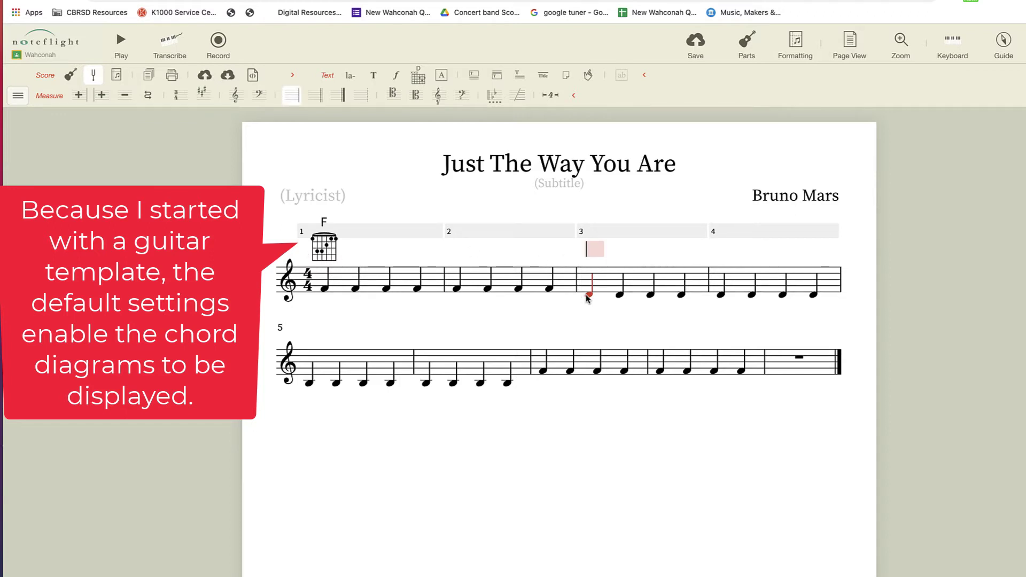
pyautogui.write('Dm')
pyautogui.press('Return')
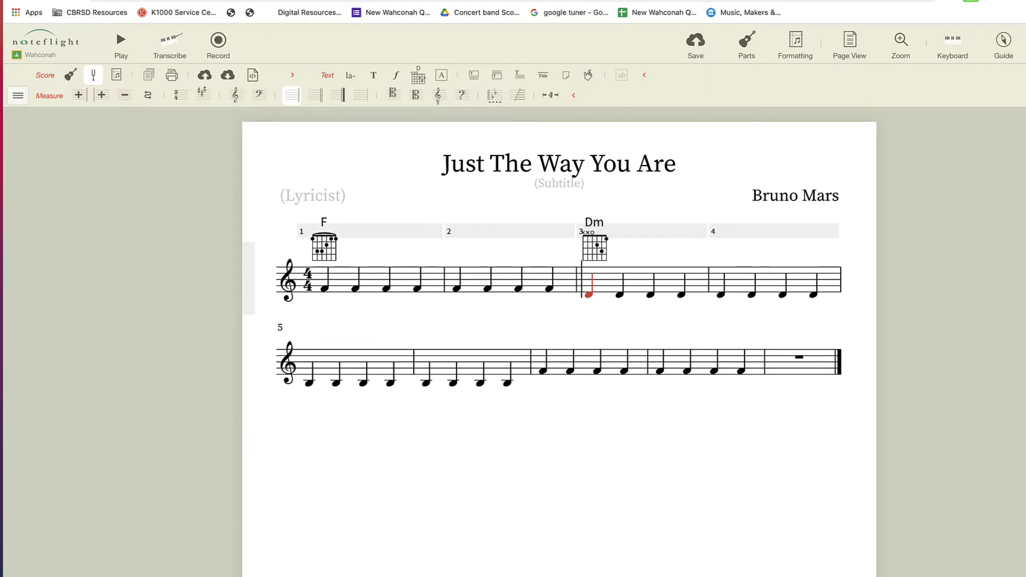
# Add Bb above measure 5 and F above measure 7 as chord symbols
pyautogui.click(309, 383)
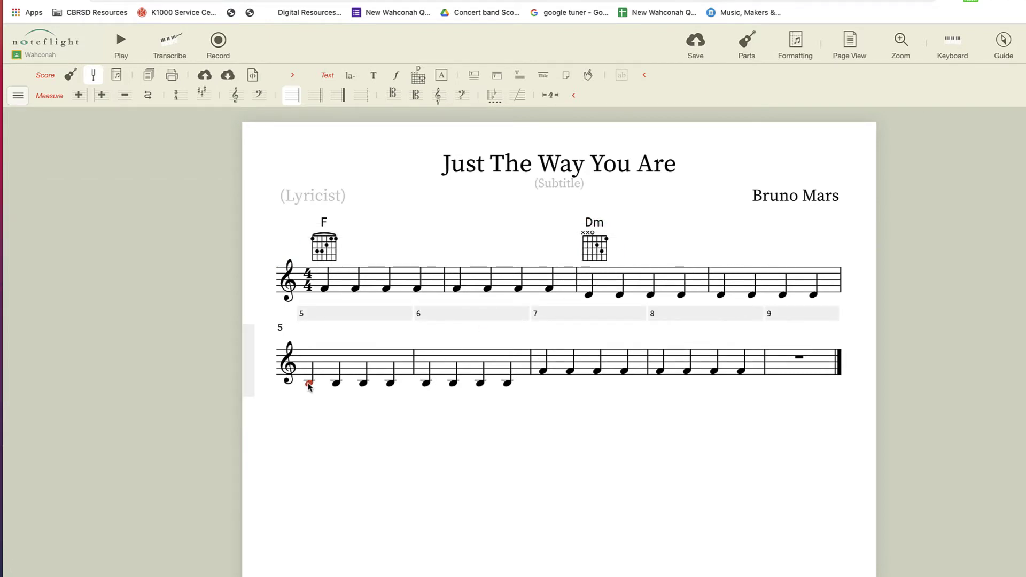
pyautogui.hotkey('ctrl', 'k')
pyautogui.write('Bb')
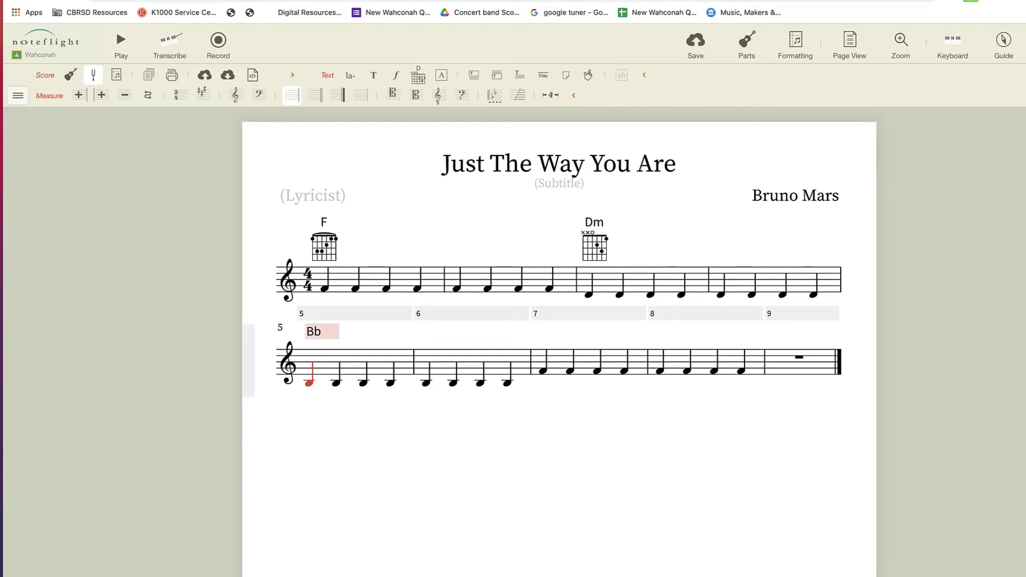
pyautogui.press('Return')
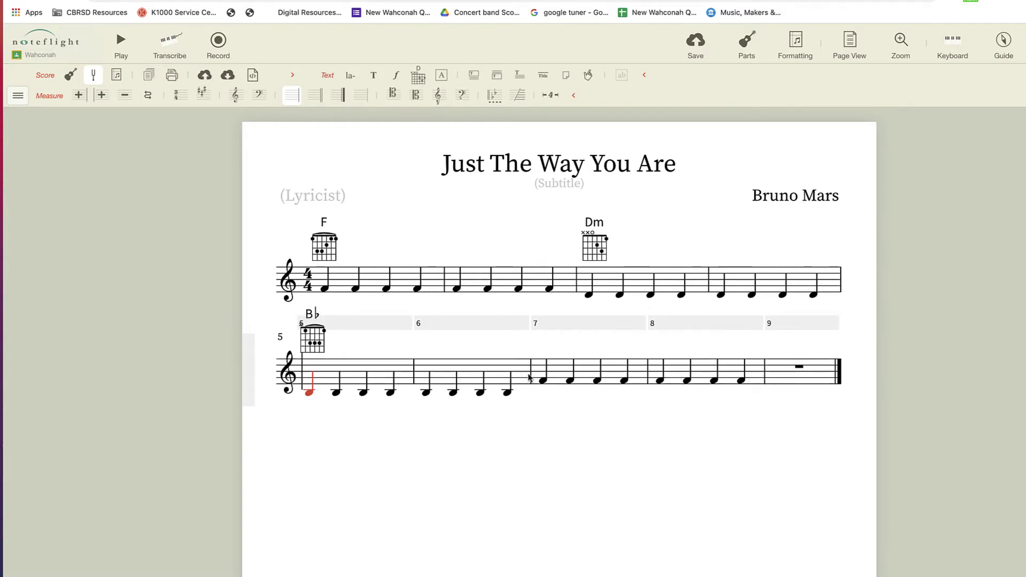
pyautogui.click(543, 380)
pyautogui.hotkey('ctrl', 'k')
pyautogui.write('F')
pyautogui.press('Return')
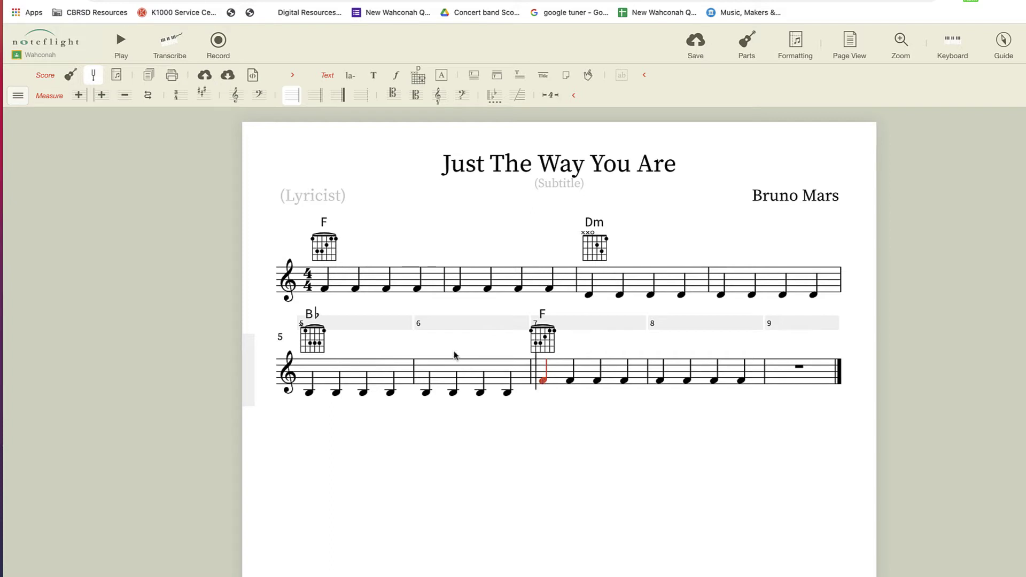
# Change all notes in measures 1–8 to slash noteheads
pyautogui.click(331, 274)
pyautogui.keyDown('shift'); pyautogui.click(751, 367); pyautogui.keyUp('shift')
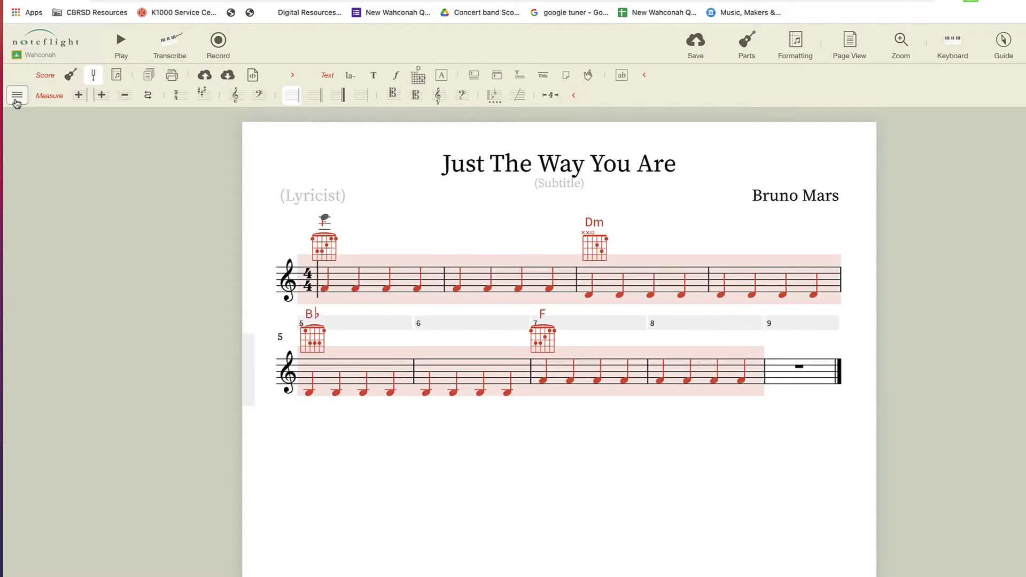
pyautogui.click(18, 95)
pyautogui.moveTo(42, 324)
pyautogui.moveTo(40, 375)
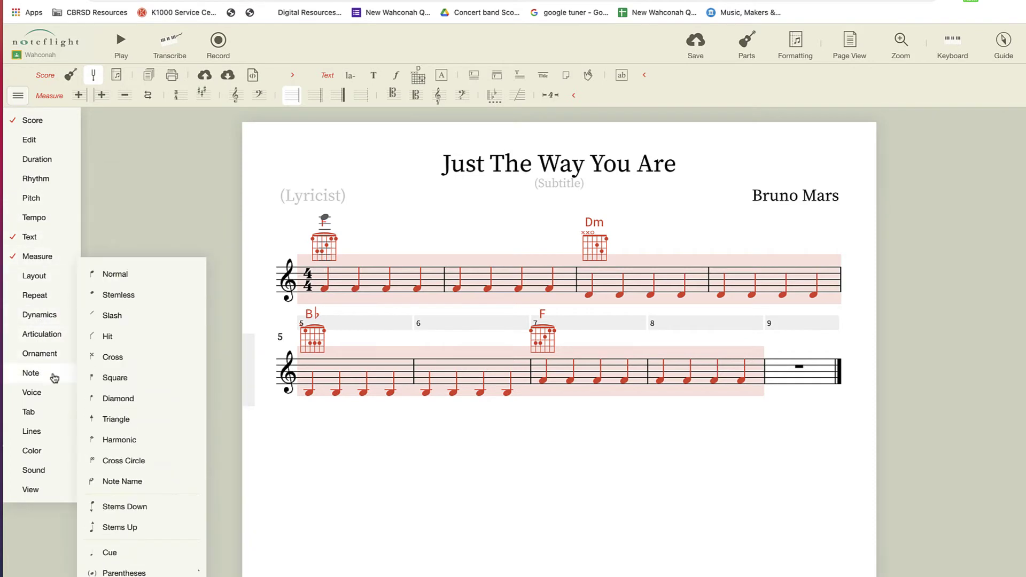
pyautogui.click(114, 318)
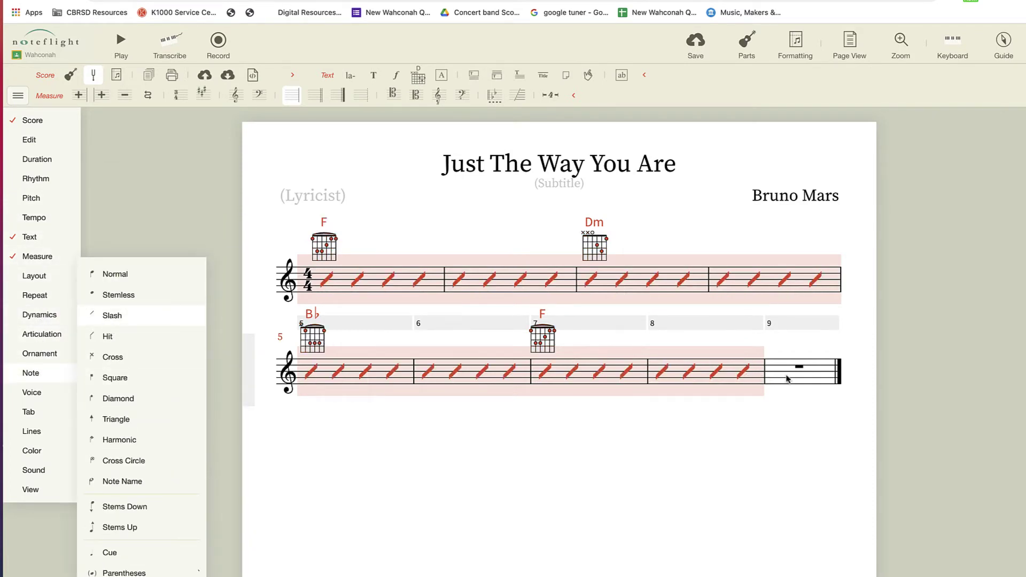
# Delete the empty measure 9, then reselect measures 1–8
pyautogui.click(789, 377)
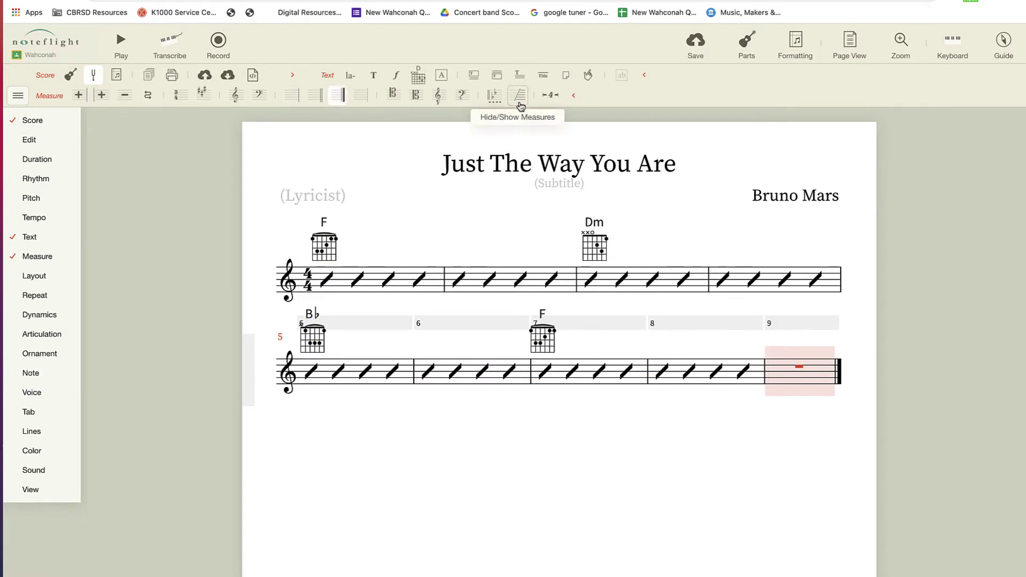
pyautogui.click(125, 95)
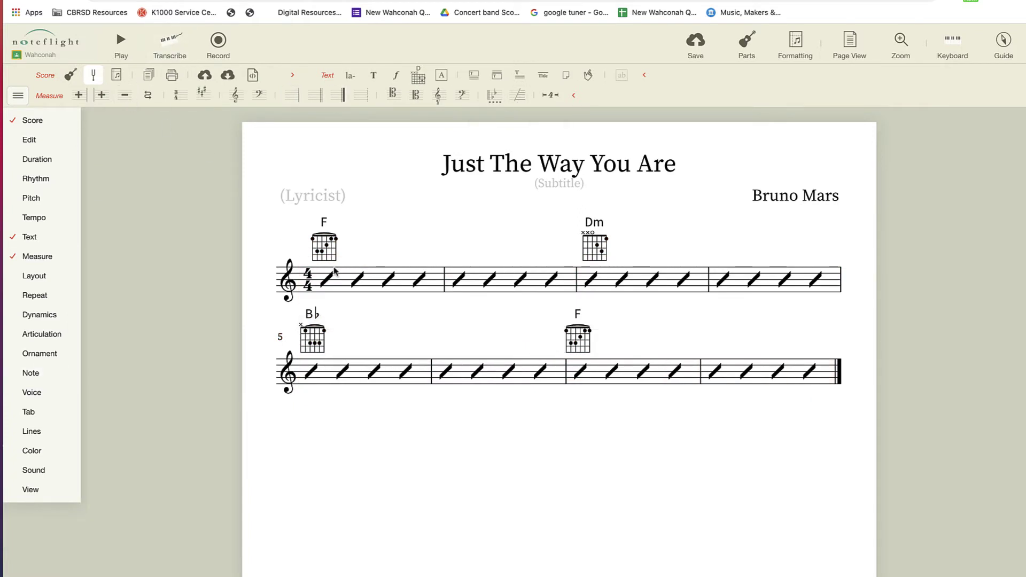
pyautogui.click(338, 279)
pyautogui.keyDown('shift'); pyautogui.click(822, 373); pyautogui.keyUp('shift')
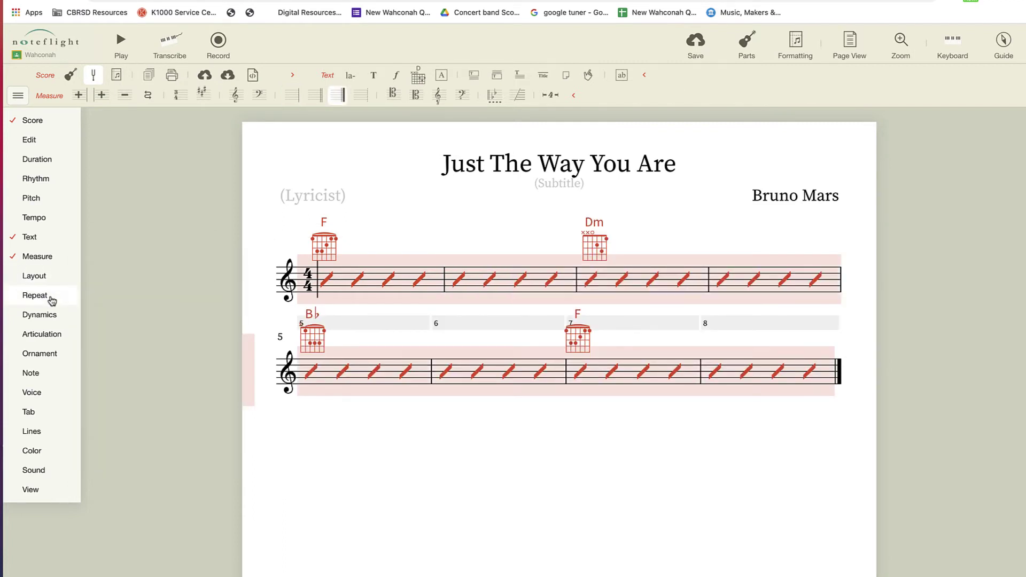
# Add a start repeat at measure 1 and an end repeat after measure 8
pyautogui.click(52, 299)
pyautogui.click(102, 292)
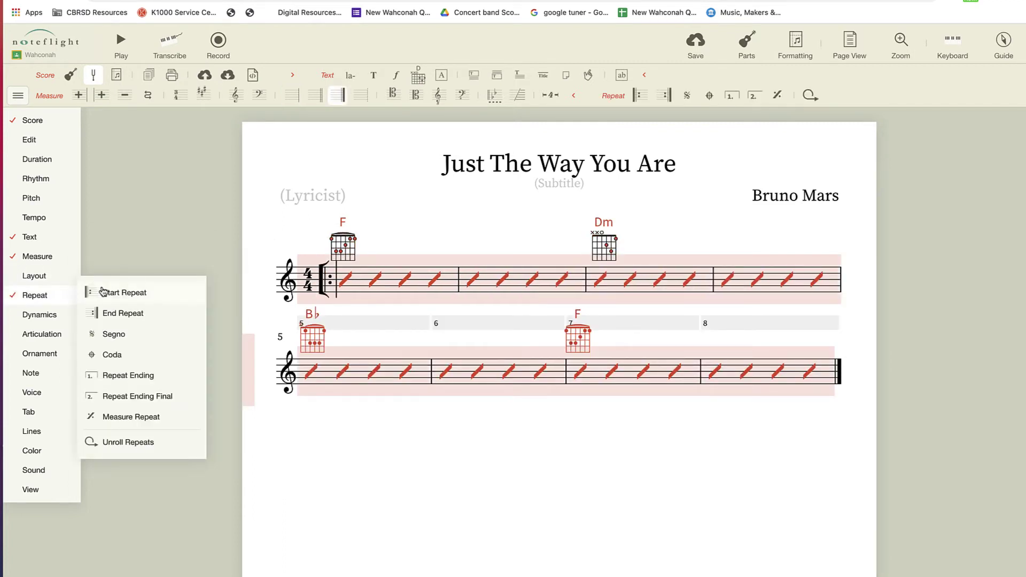
pyautogui.click(107, 313)
pyautogui.click(567, 412)
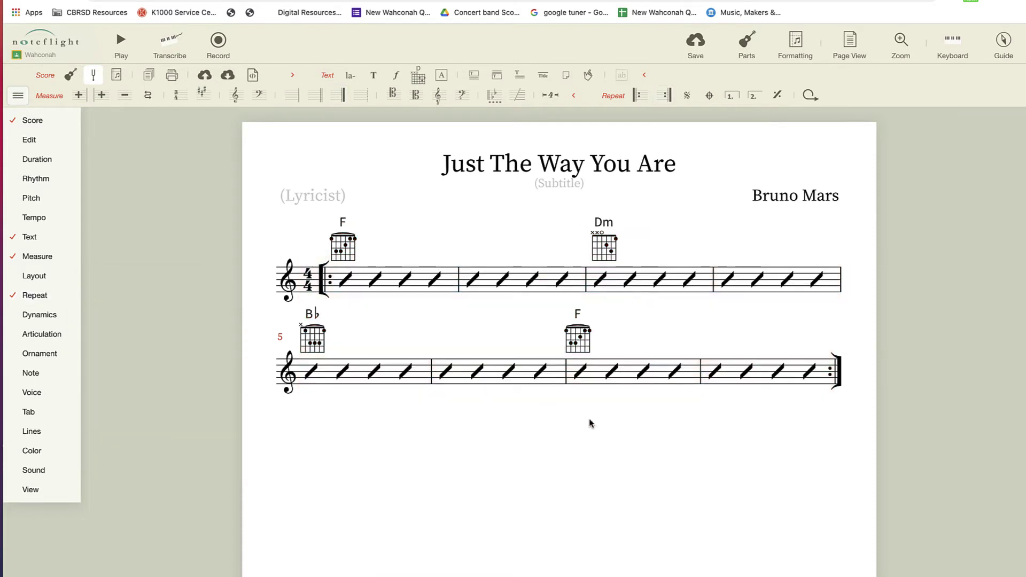
# Add 'repeat 24x' performance text at measure 8 and move it below the staff
pyautogui.click(808, 380)
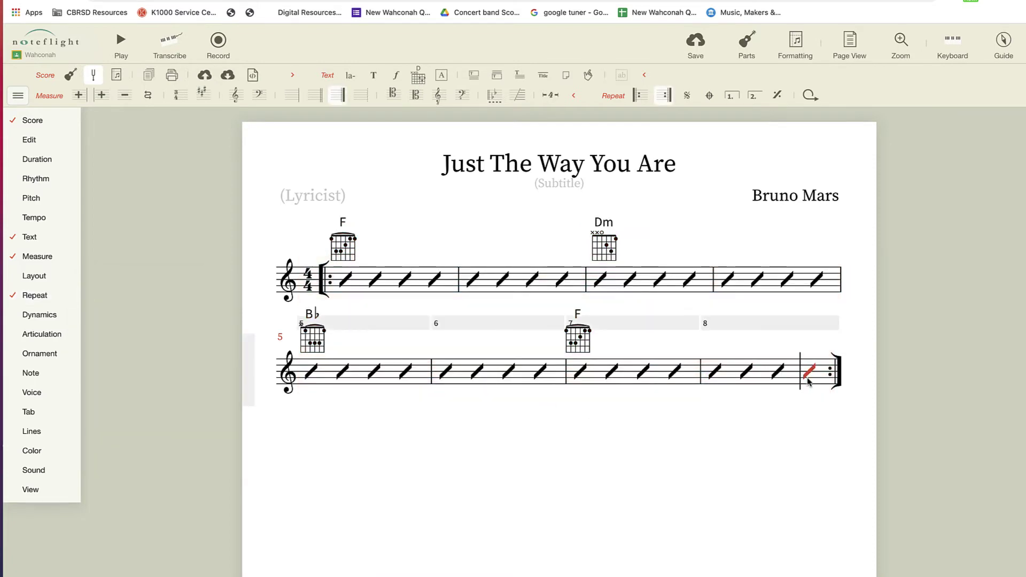
pyautogui.click(374, 77)
pyautogui.write('repeat')
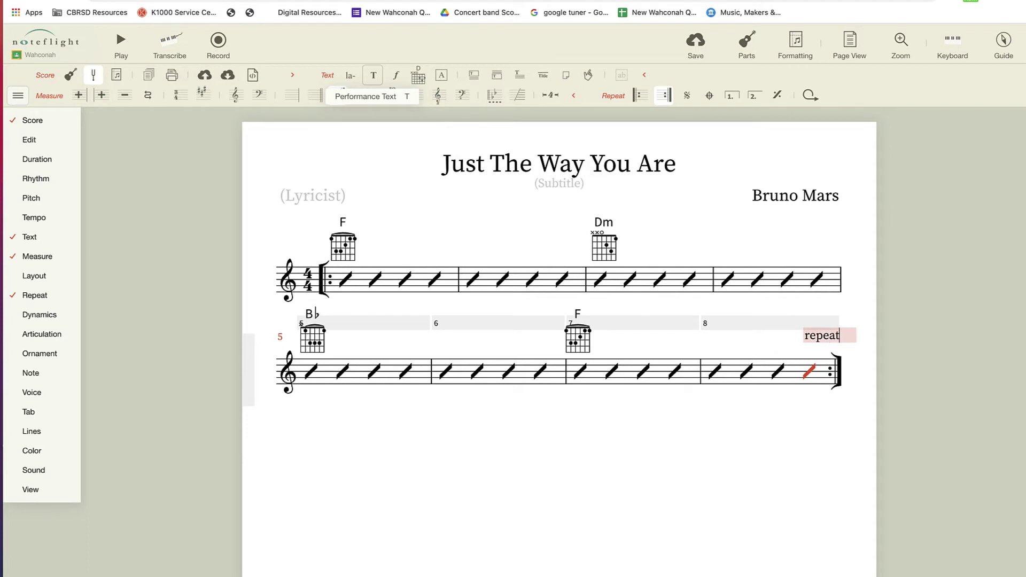
pyautogui.write(' 24x')
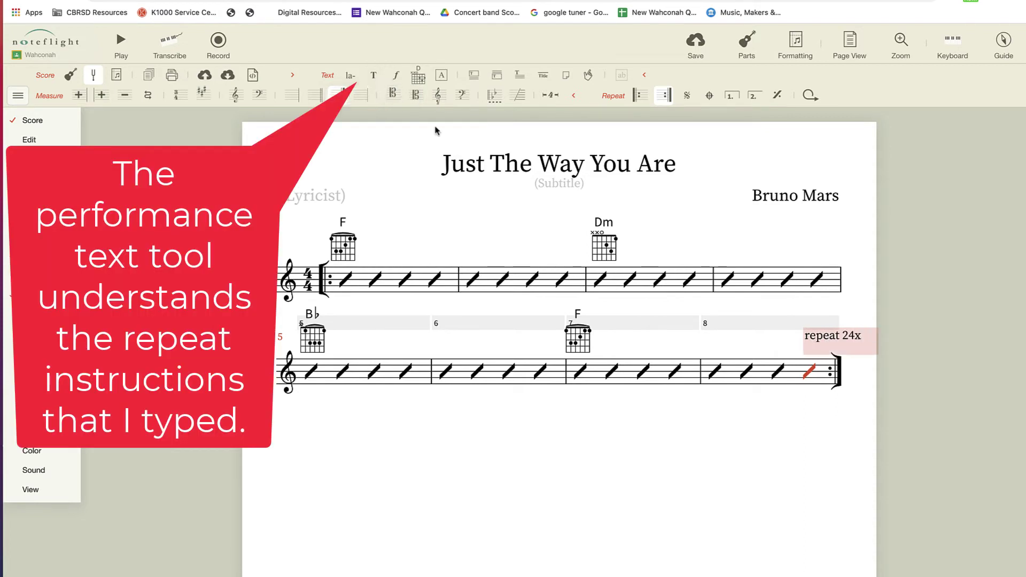
pyautogui.click(699, 448)
pyautogui.click(818, 336)
pyautogui.moveTo(818, 337); pyautogui.dragTo(783, 401)
pyautogui.click(740, 316)
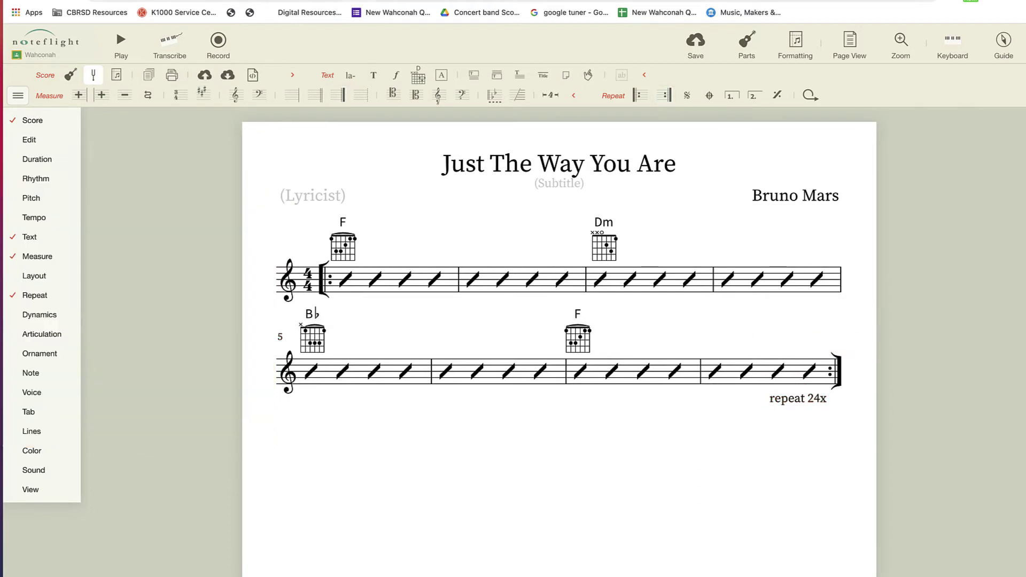
# Search 'just the way you are bruno' in a new tab and copy the YouTube video's share link
pyautogui.press('super+t')
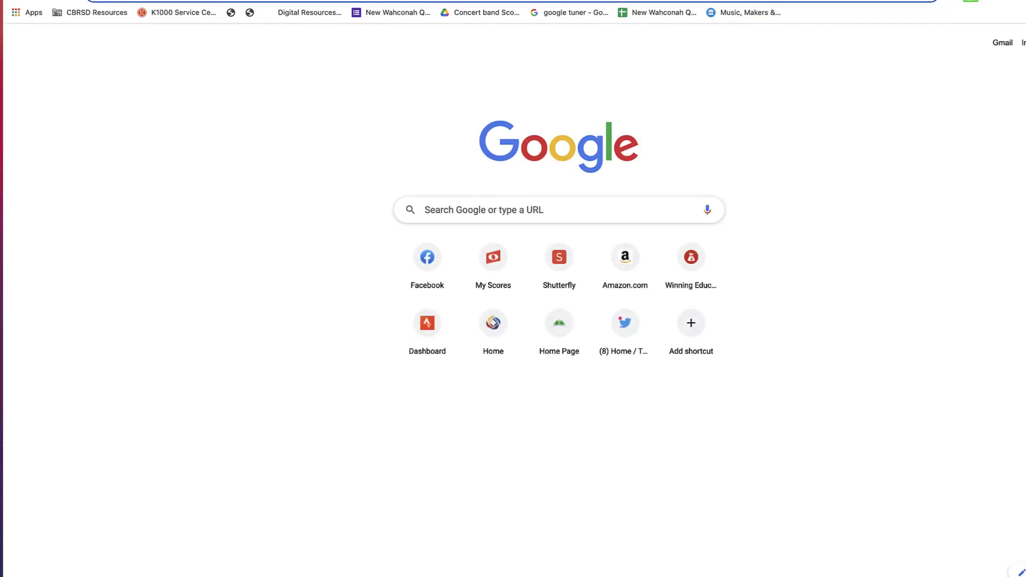
pyautogui.write('just the way ')
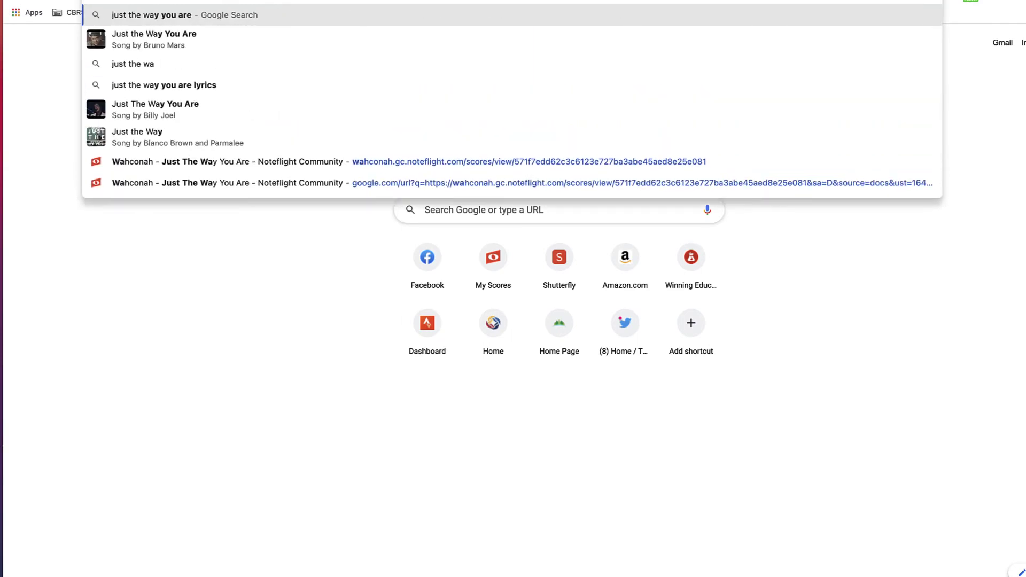
pyautogui.write('you are br')
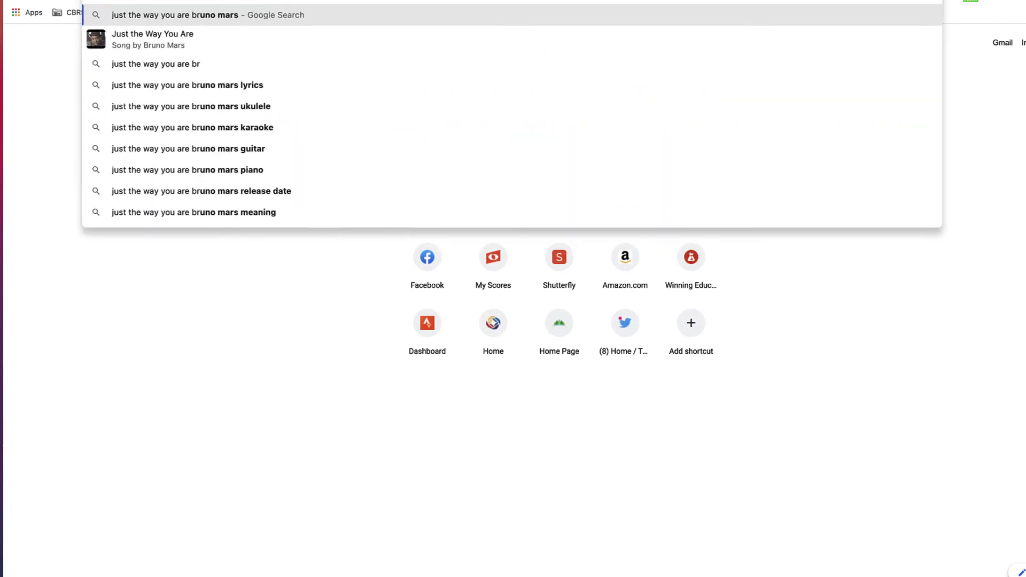
pyautogui.write('uno')
pyautogui.press('Return')
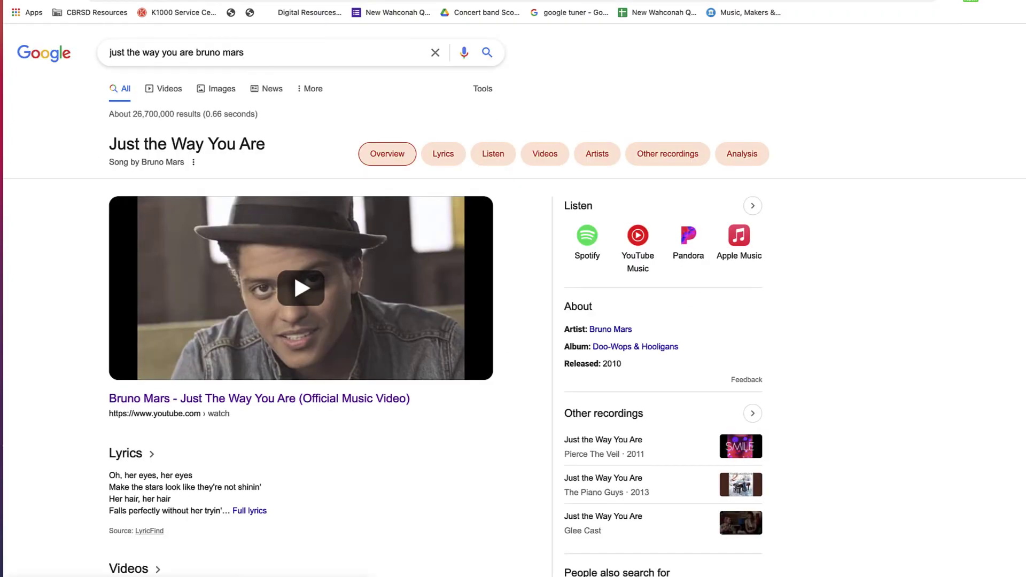
pyautogui.click(240, 401)
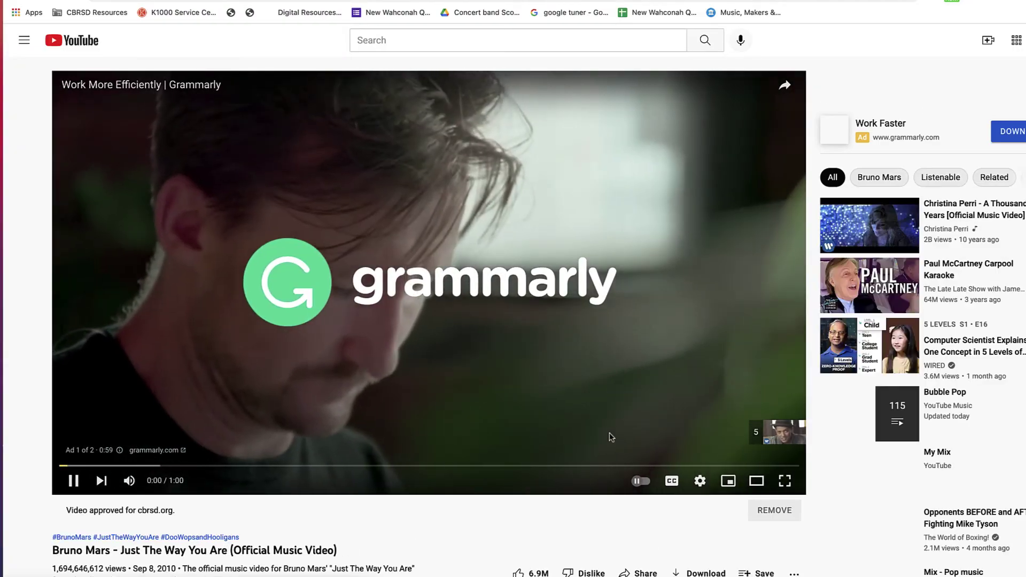
pyautogui.scroll(-2, 644, 477)
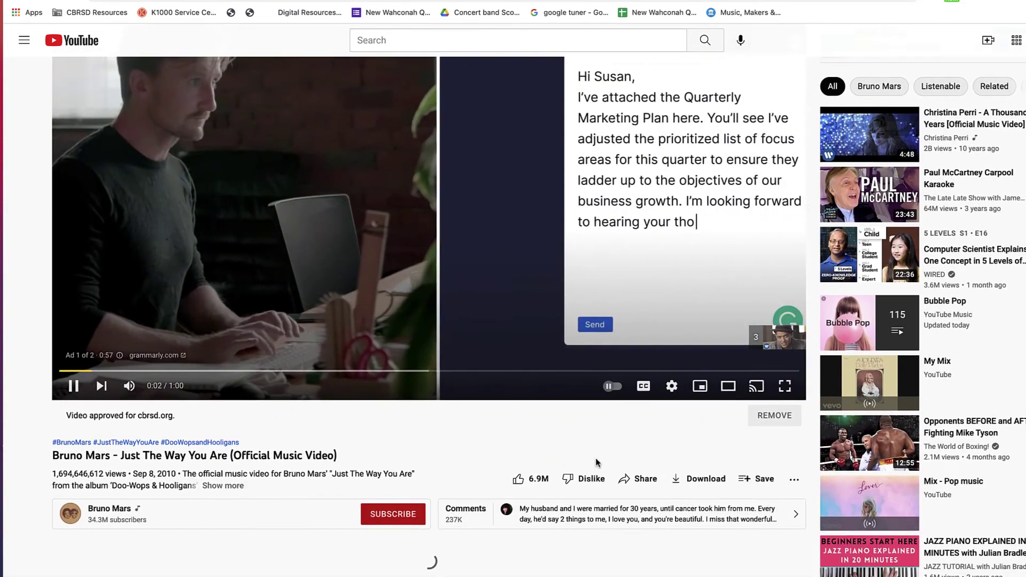
pyautogui.click(644, 478)
pyautogui.click(671, 330)
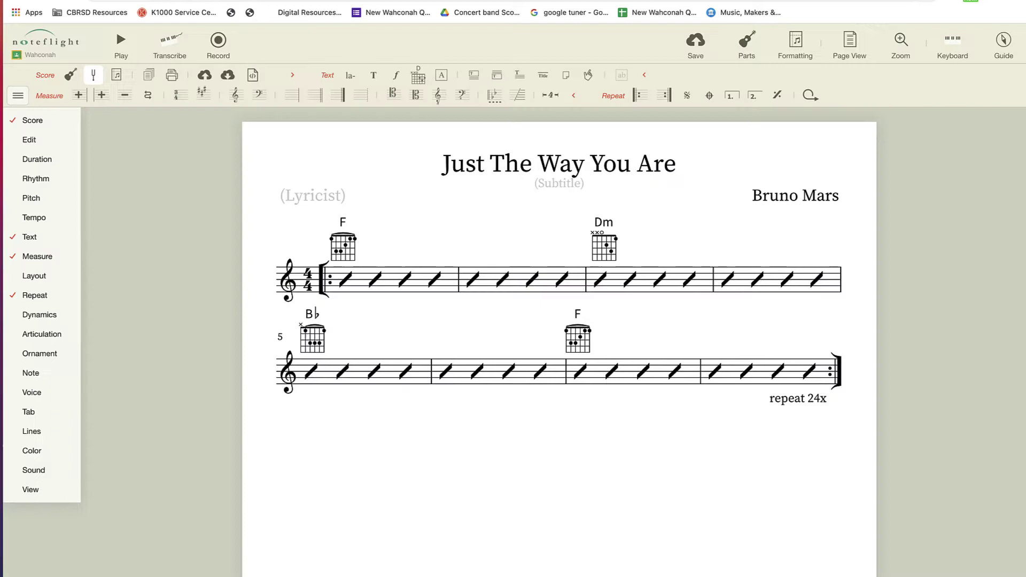
# Go back to the Noteflight score and bring up the main menu's Score options
pyautogui.click(116, 30)
pyautogui.moveTo(23, 127)
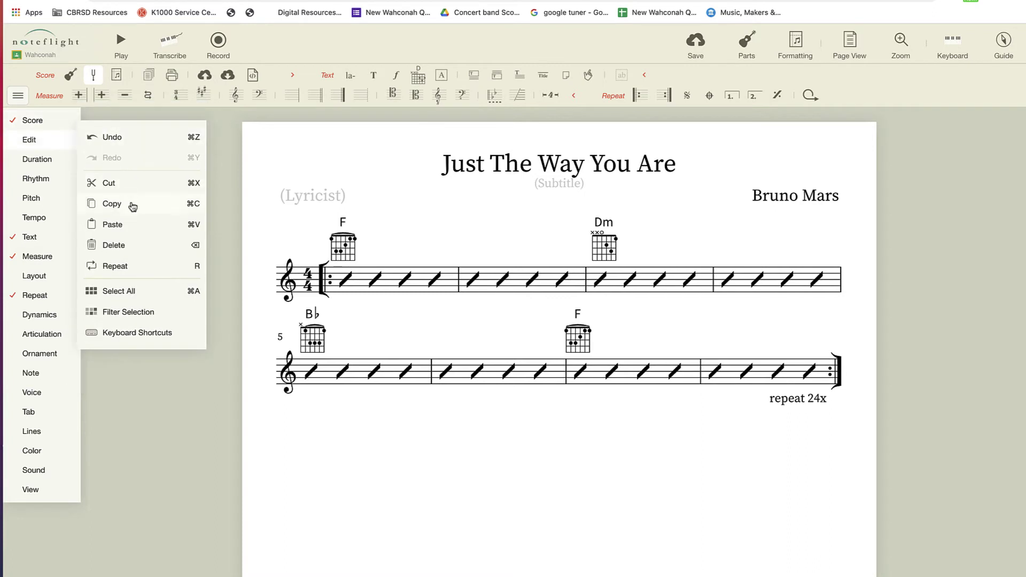
pyautogui.moveTo(63, 121)
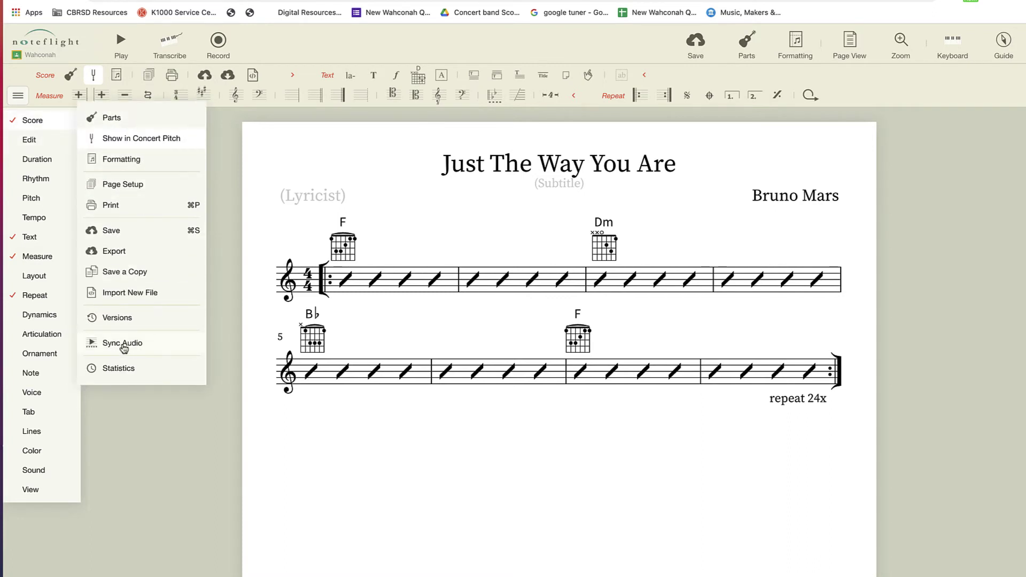
# Paste the copied YouTube link as the Sync Audio source and load it
pyautogui.click(123, 344)
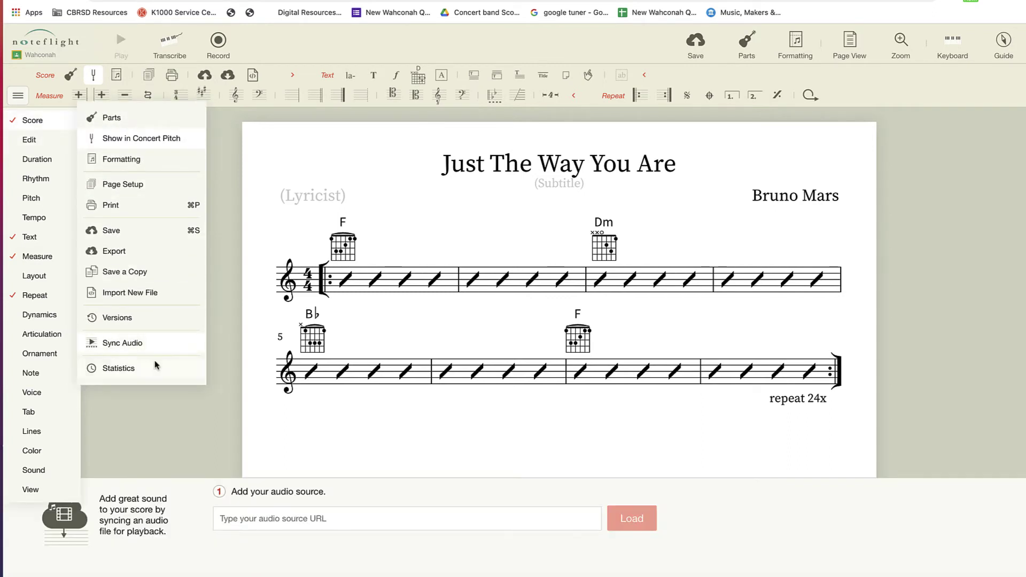
pyautogui.press('super+v')
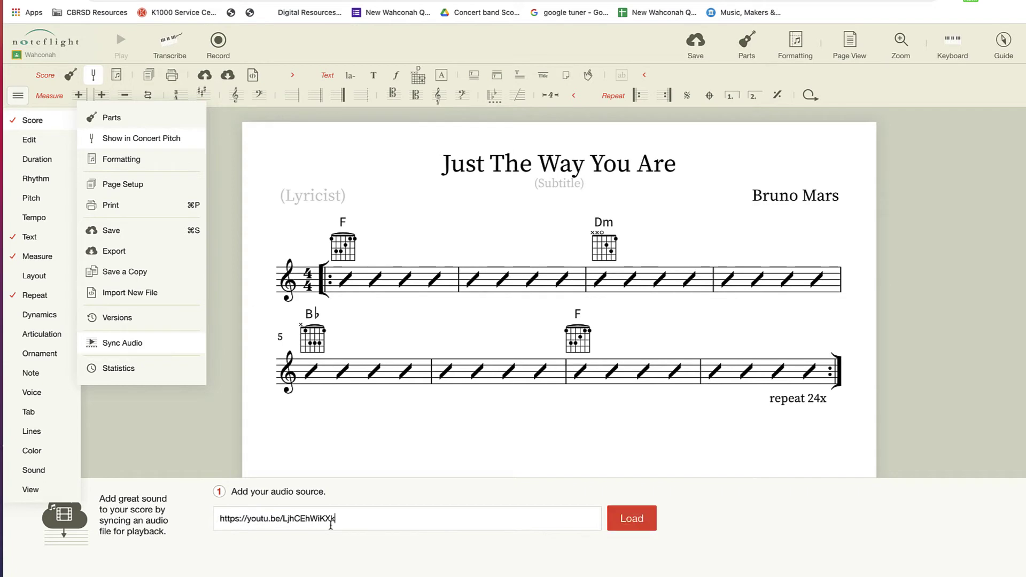
pyautogui.click(624, 519)
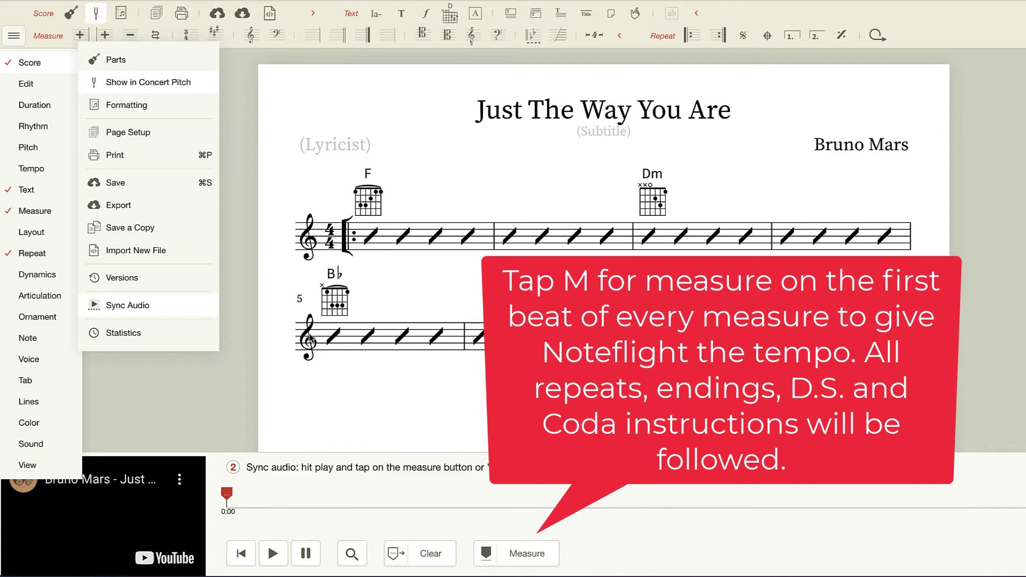
# Start the song and mark the downbeats of measures 1–8 on the first pass
pyautogui.click(274, 555)
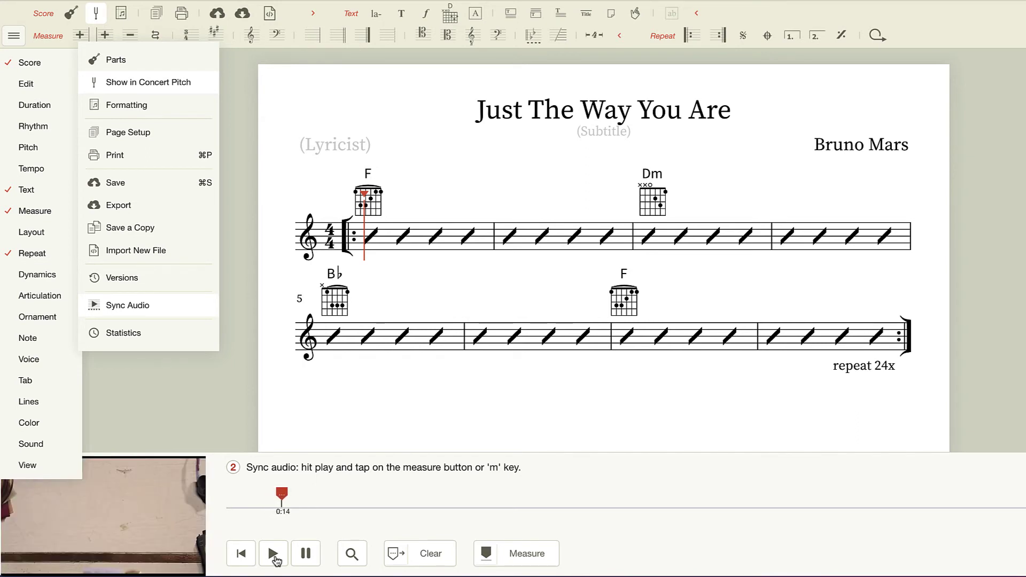
pyautogui.press('m')
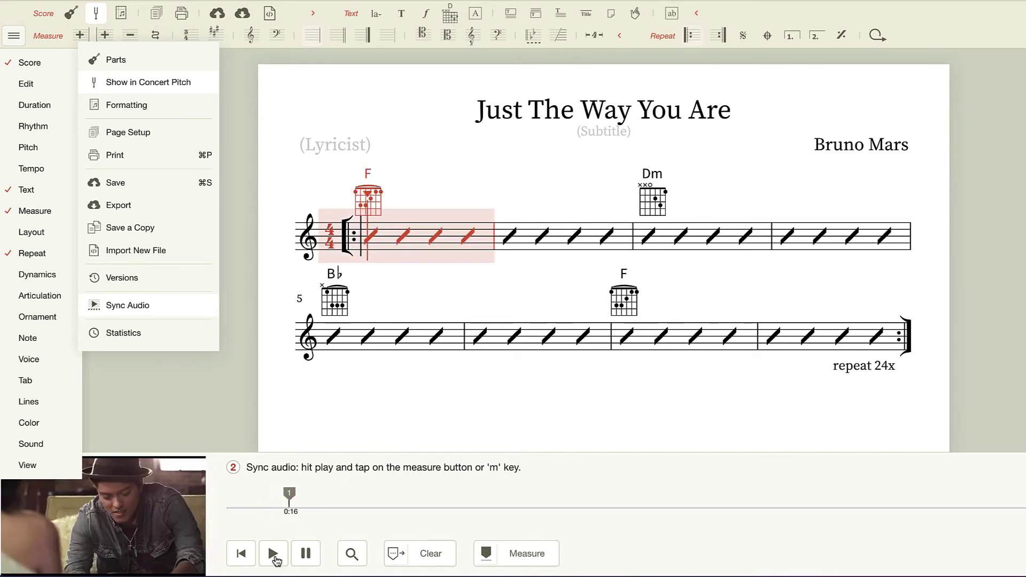
pyautogui.press('m')
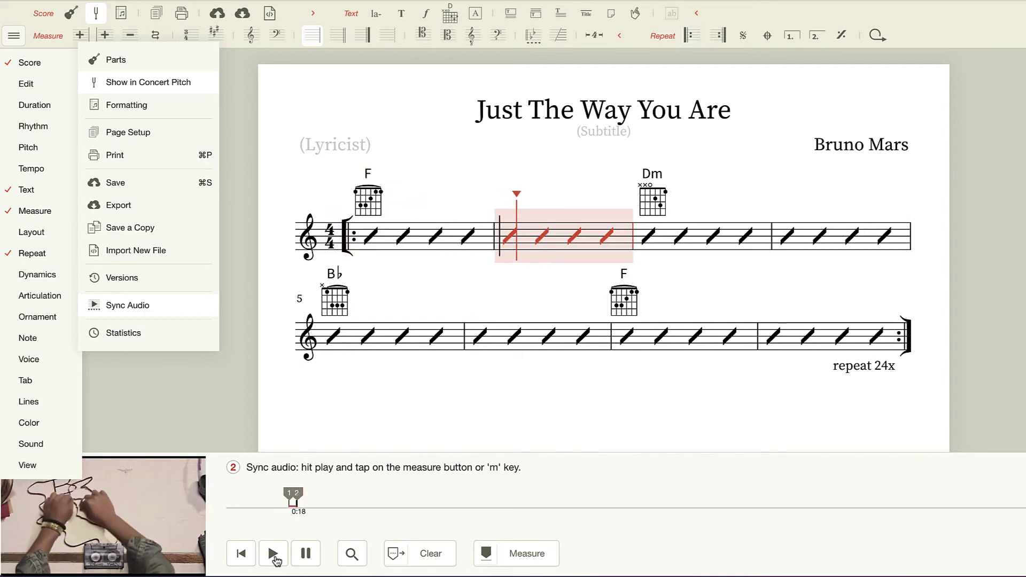
pyautogui.press('m')
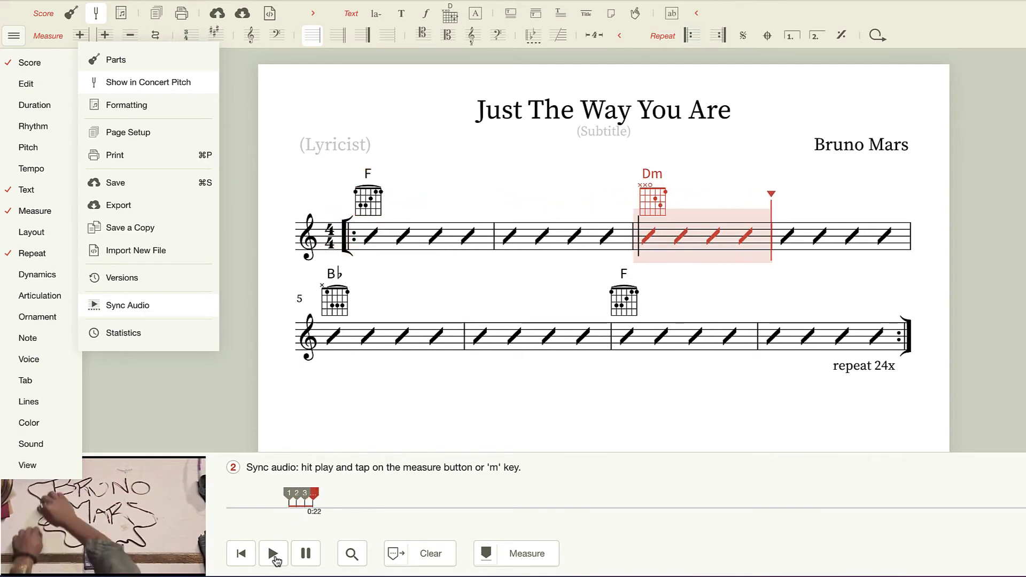
pyautogui.press('m')
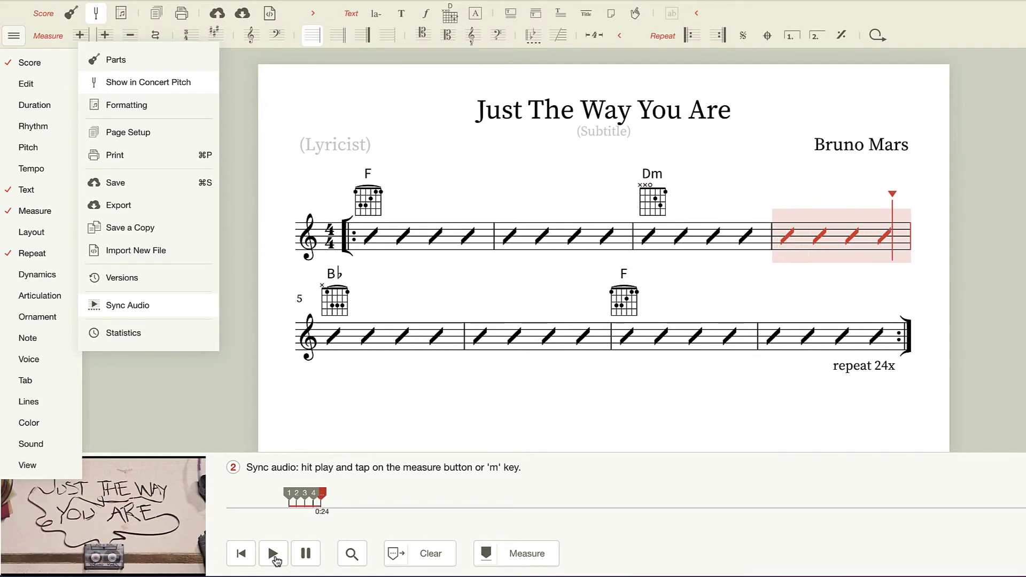
pyautogui.press('m')
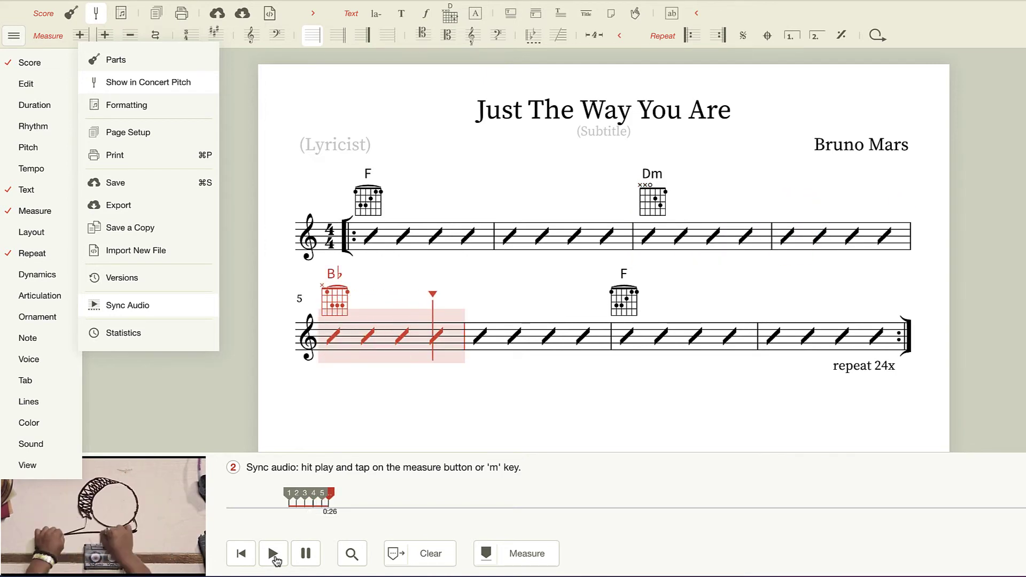
pyautogui.press('m')
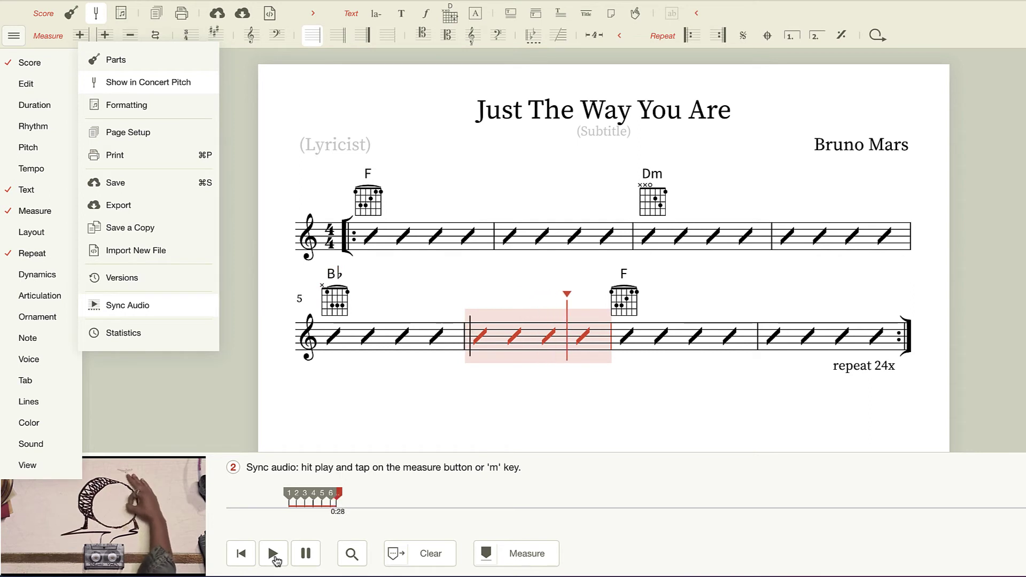
pyautogui.press('m')
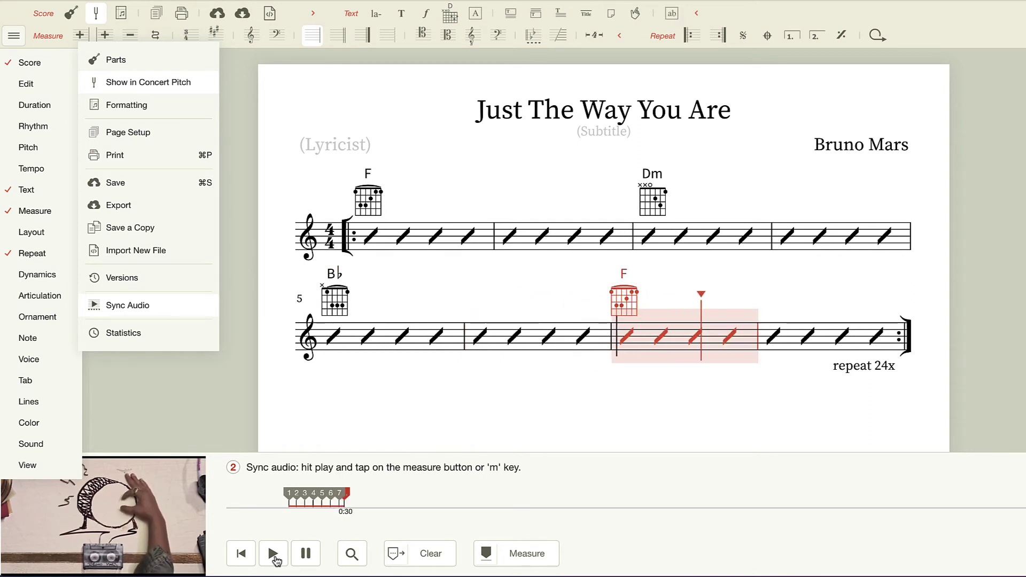
pyautogui.press('m')
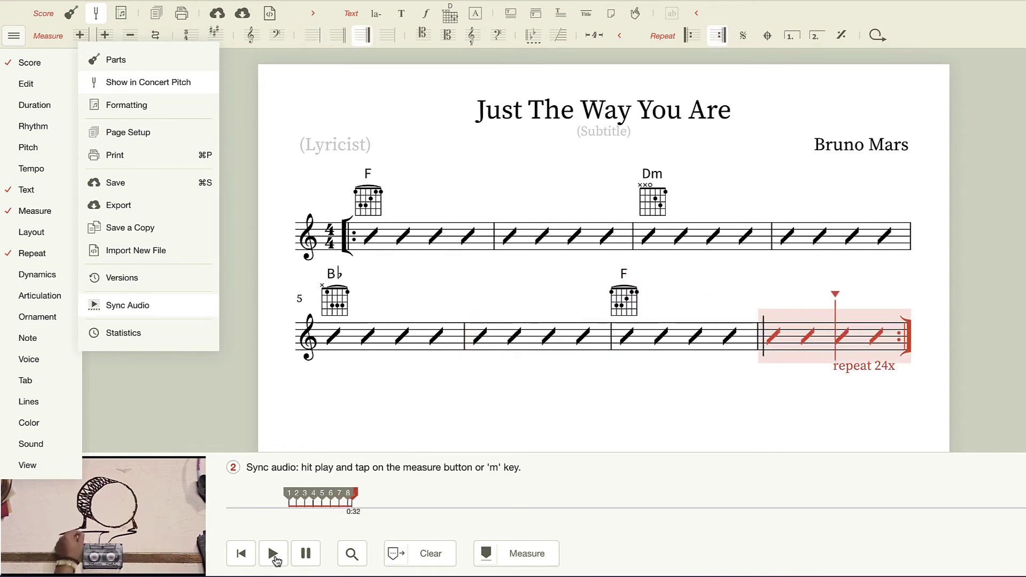
# Mark measures 1–8 of the repeat, then measures 1–3 of the following pass
pyautogui.press('m')
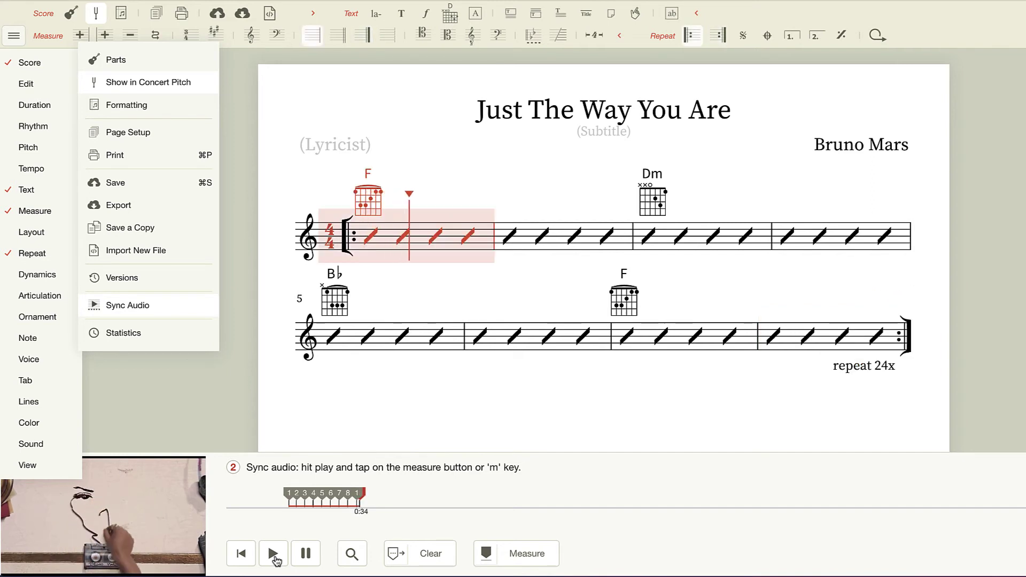
pyautogui.press('m')
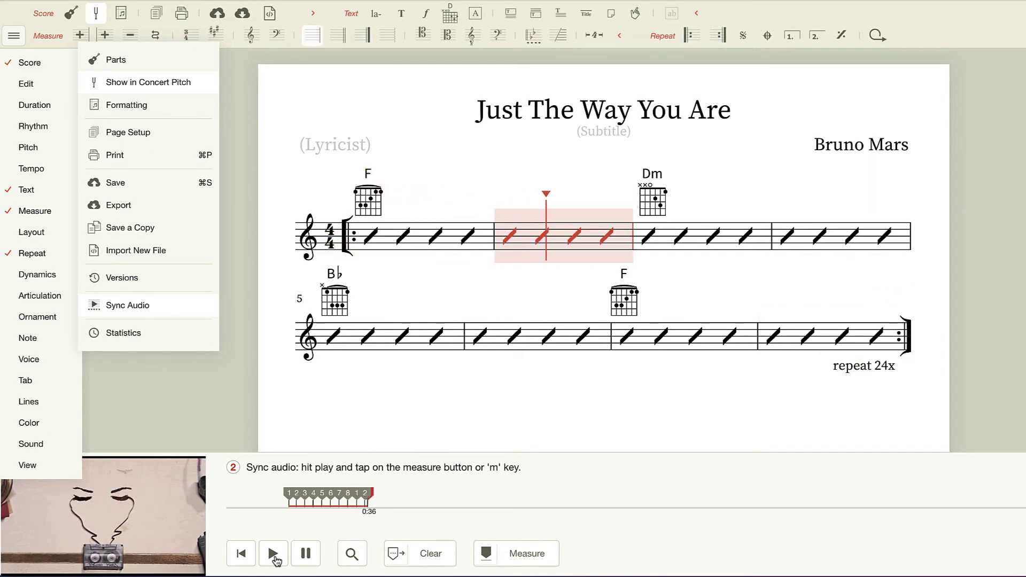
pyautogui.press('m')
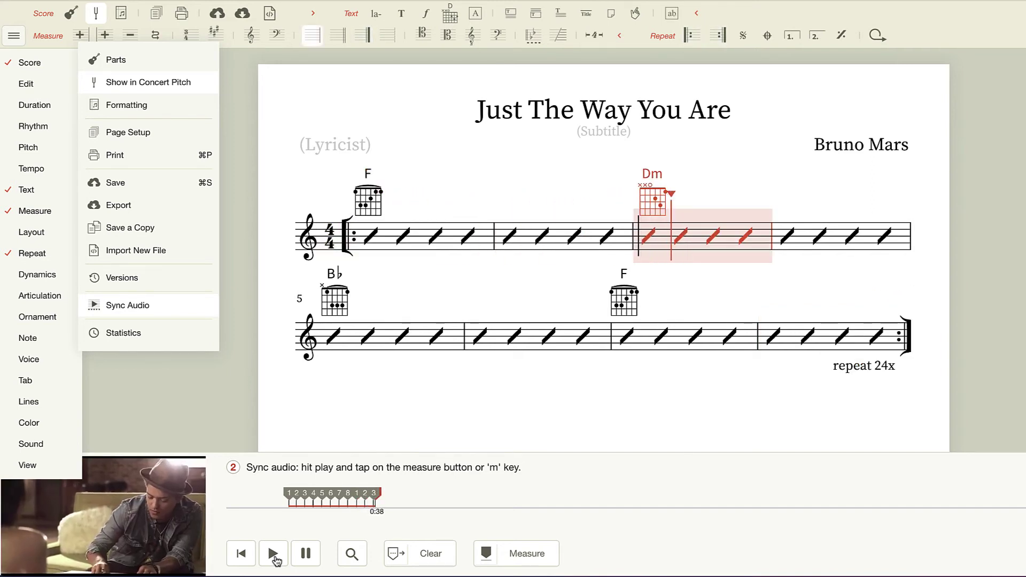
pyautogui.press('m')
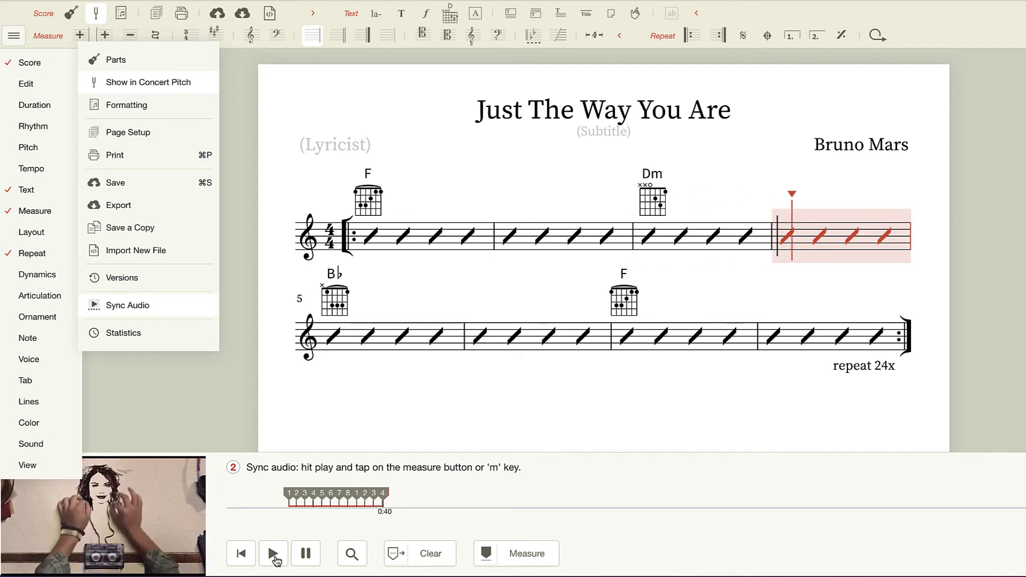
pyautogui.press('m')
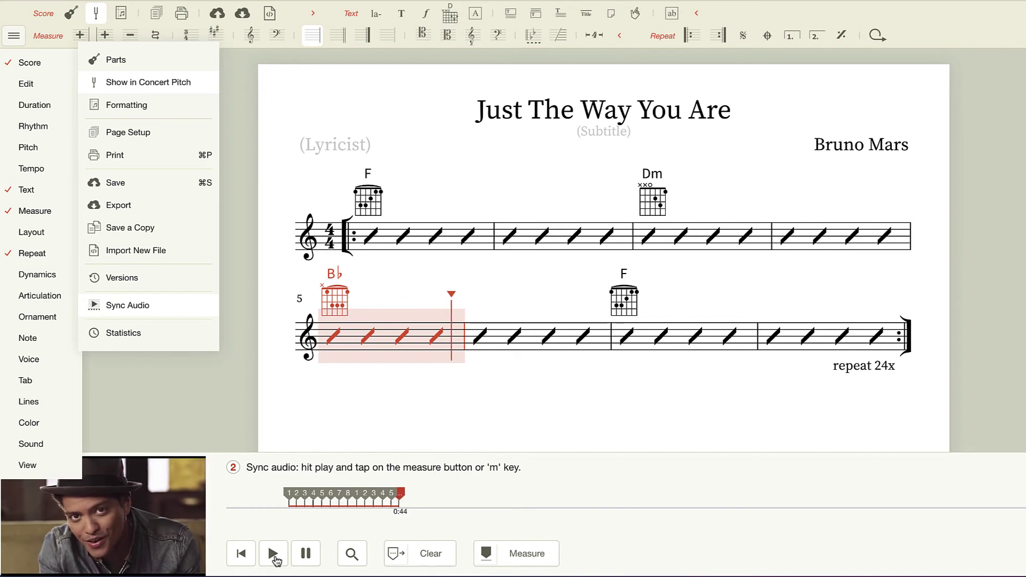
pyautogui.press('m')
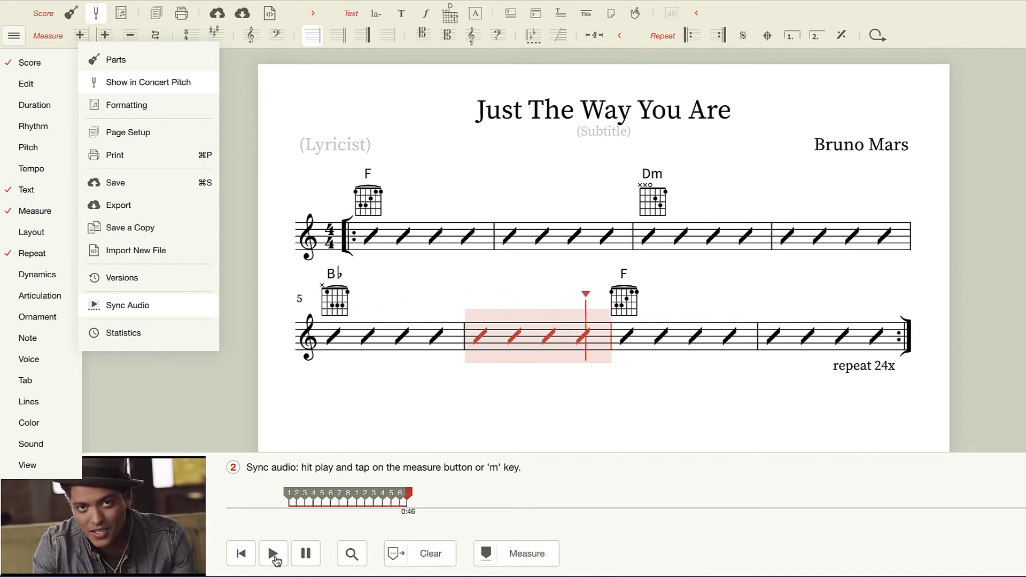
pyautogui.press('m')
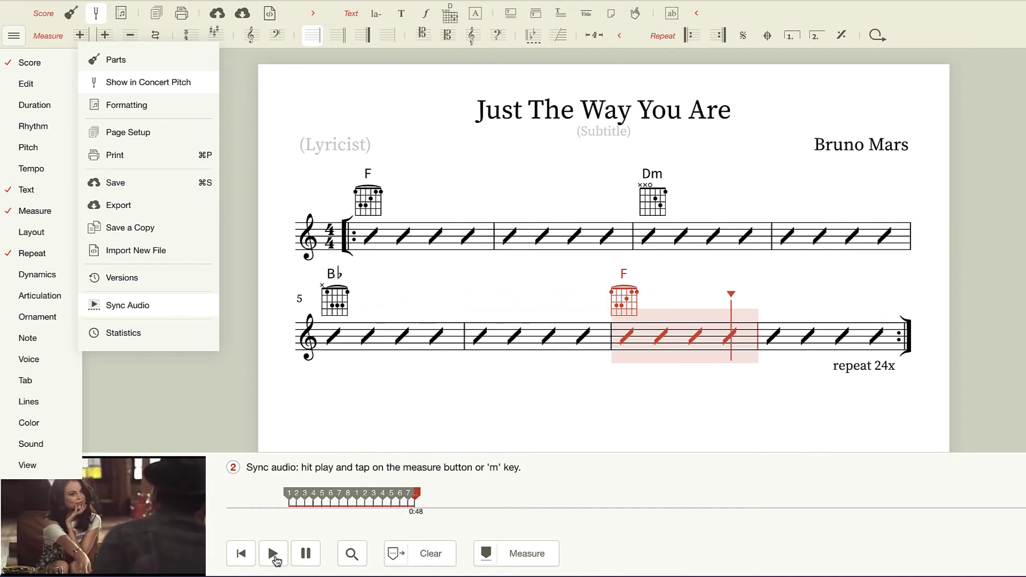
pyautogui.press('m')
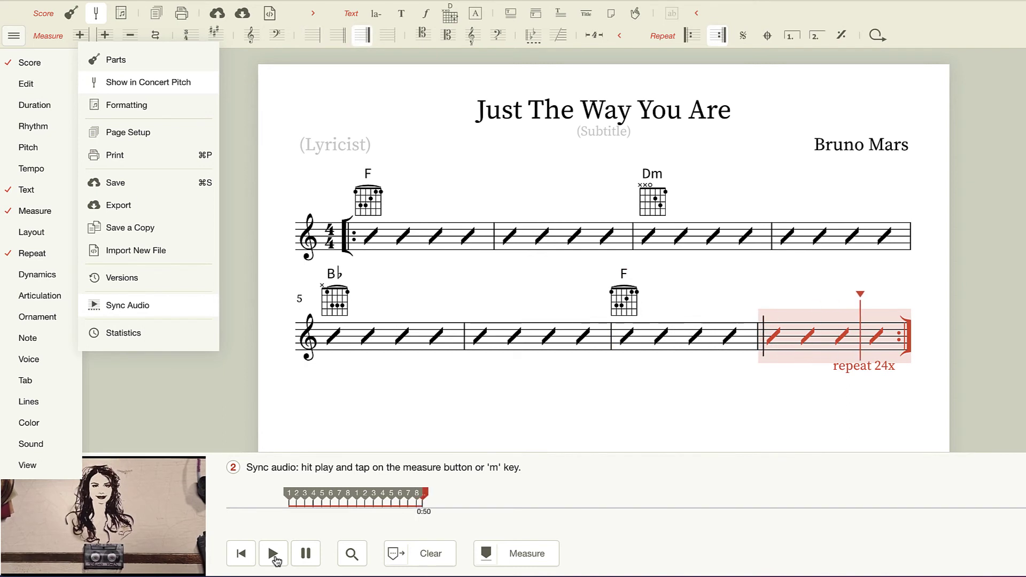
pyautogui.press('m')
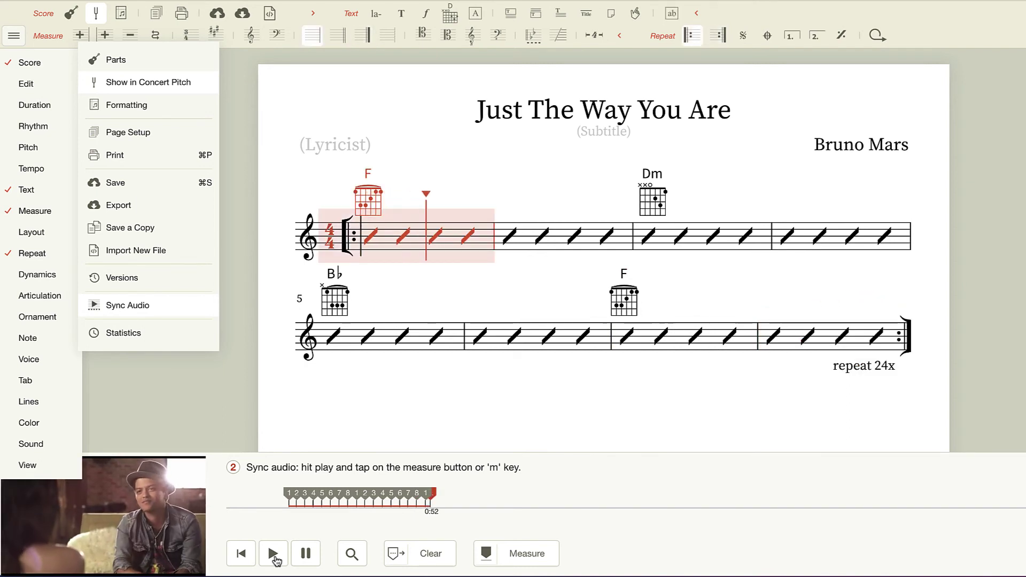
pyautogui.press('m')
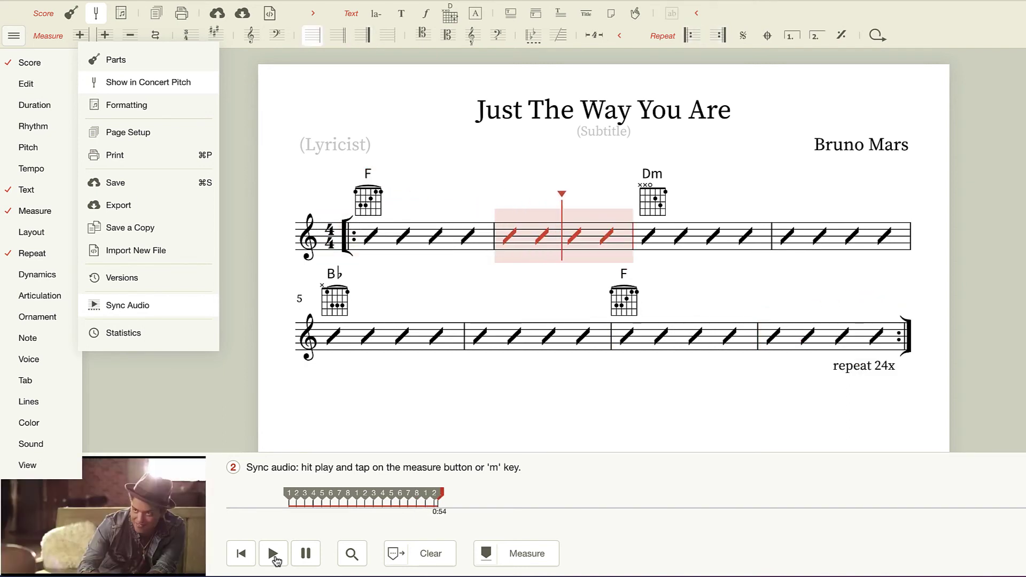
pyautogui.press('m')
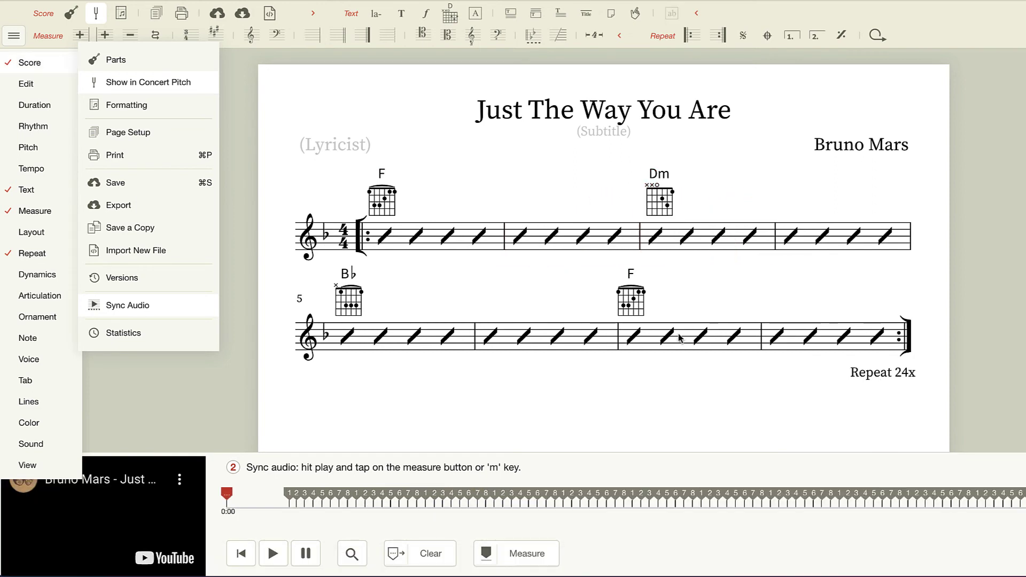
# Dismiss the main menu and click Done to close the Sync Audio panel
pyautogui.click(317, 101)
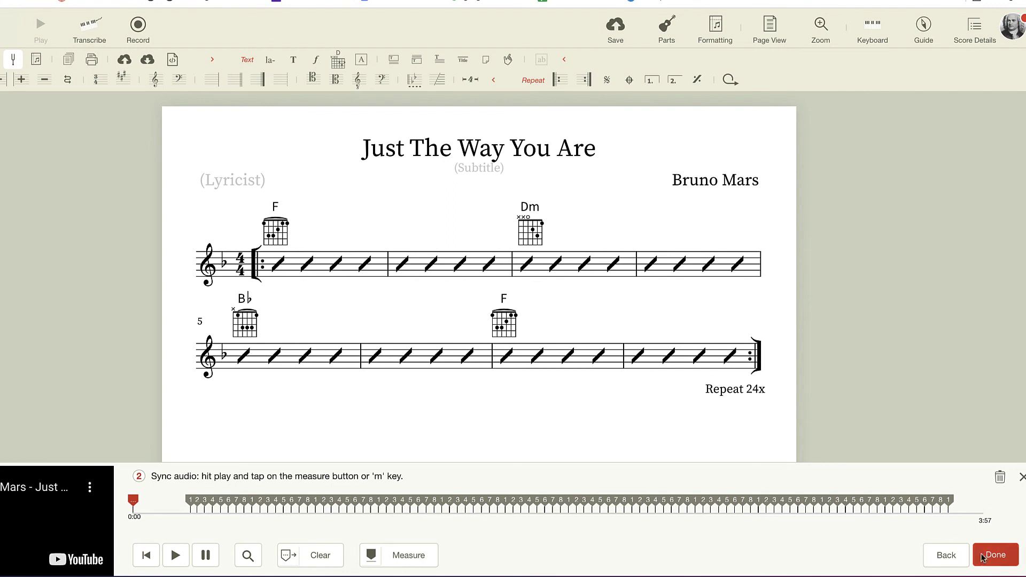
pyautogui.click(982, 559)
# Listen to the score against the synced YouTube audio, then stop to return to editing
pyautogui.click(37, 26)
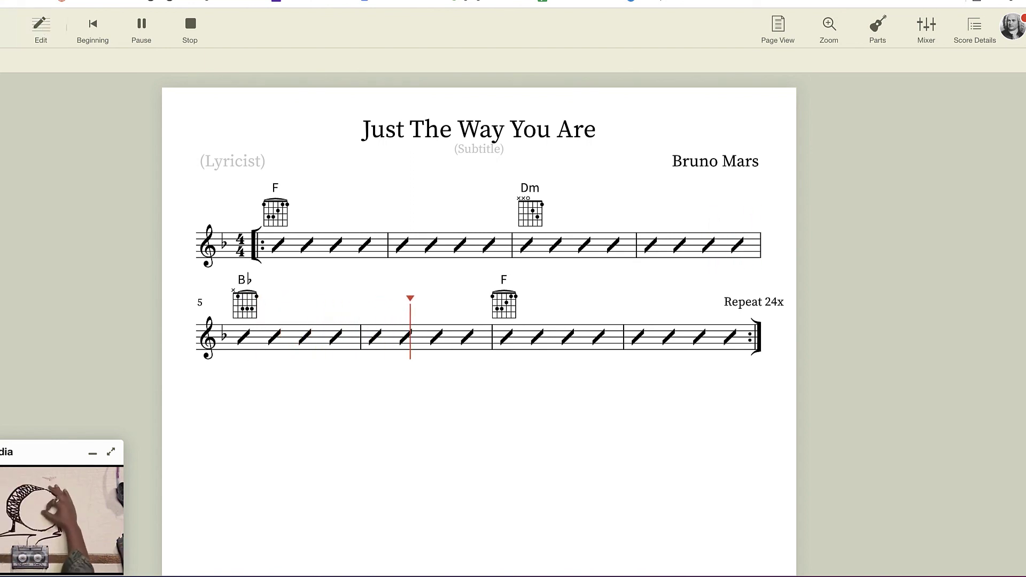
pyautogui.click(190, 31)
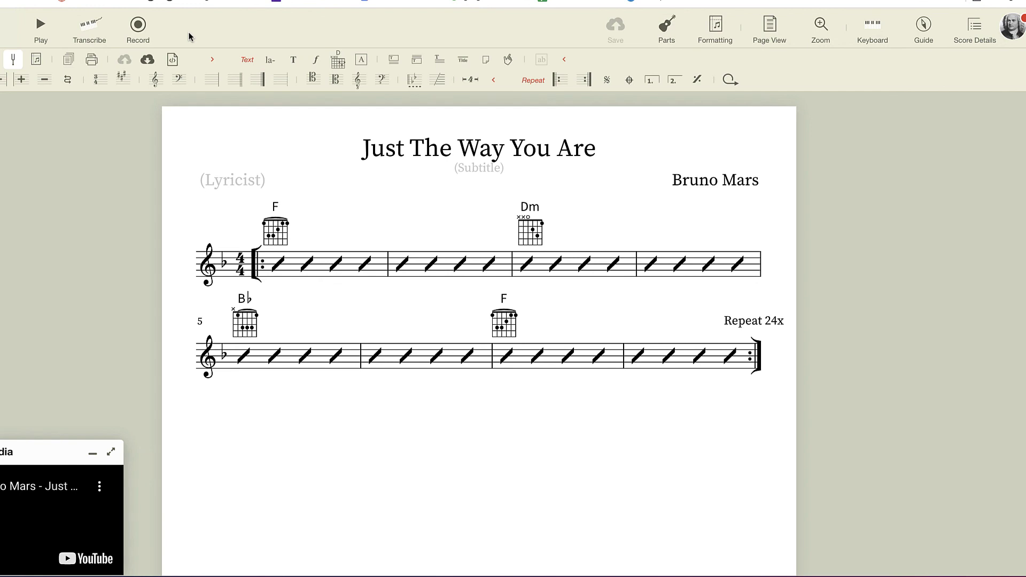